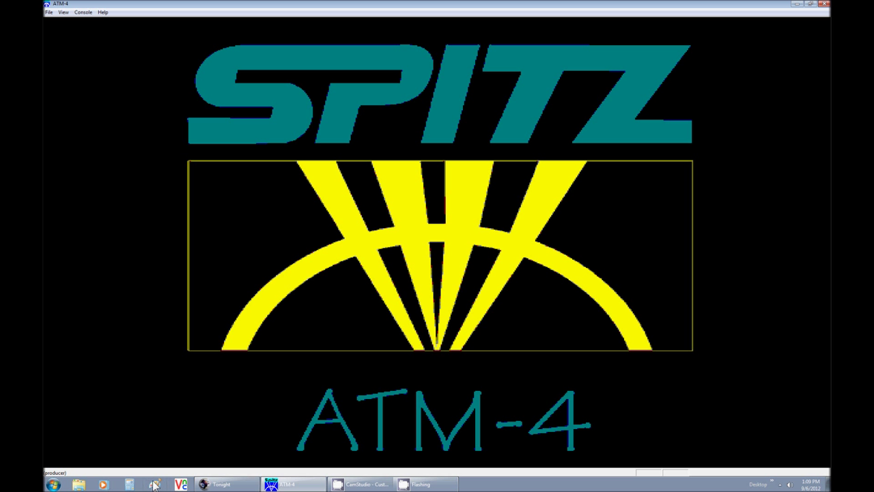
Launch Paint by searching 'paint' from the Windows Start menu
{"action": "left_click", "coordinate": [53, 483]}
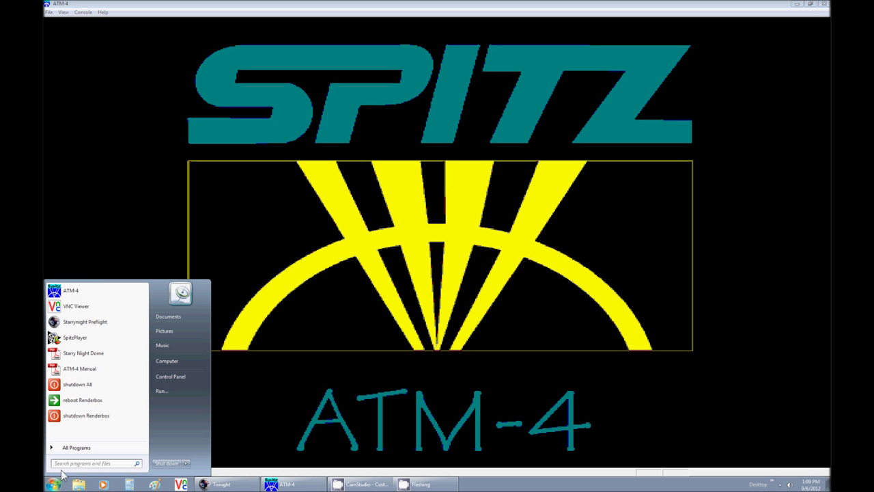
{"action": "type", "text": "pAINT"}
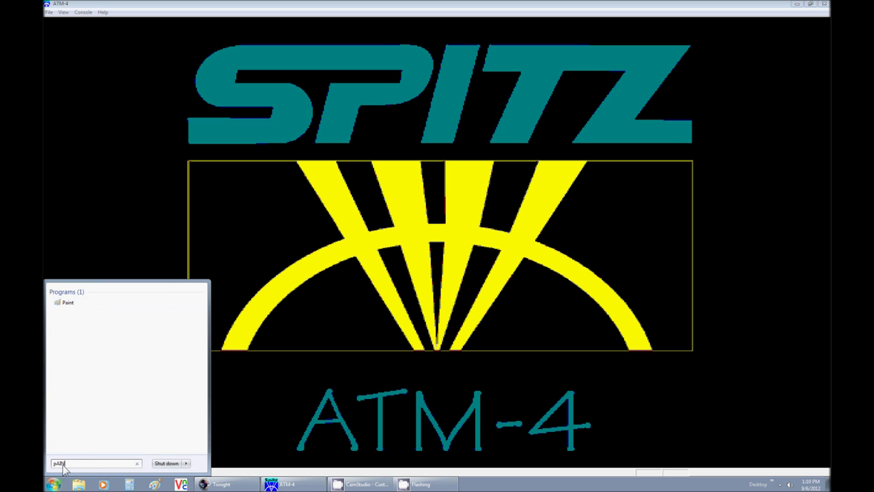
{"action": "left_click", "coordinate": [67, 304]}
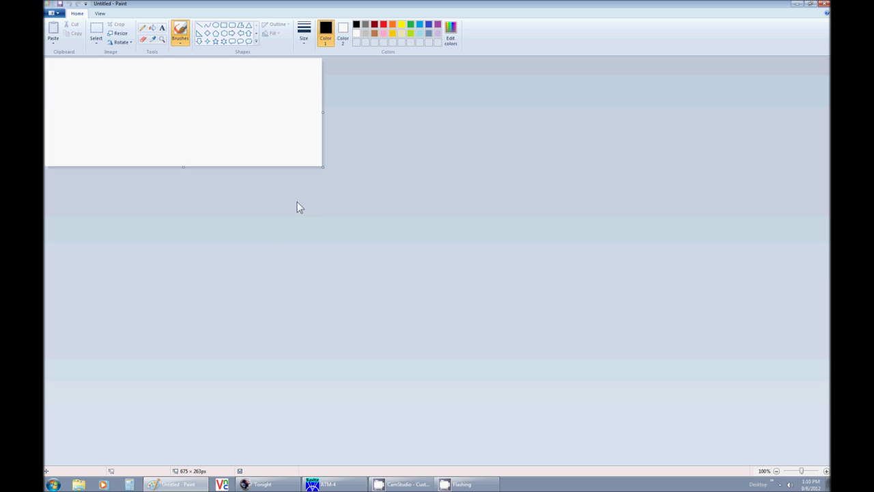
Resize the canvas to 512 × 512 pixels in Image Properties
{"action": "left_click", "coordinate": [58, 14]}
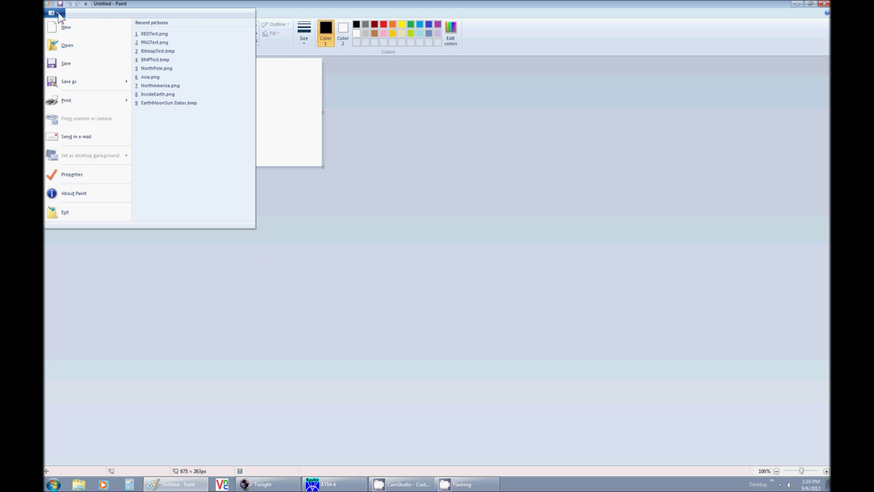
{"action": "left_click", "coordinate": [82, 175]}
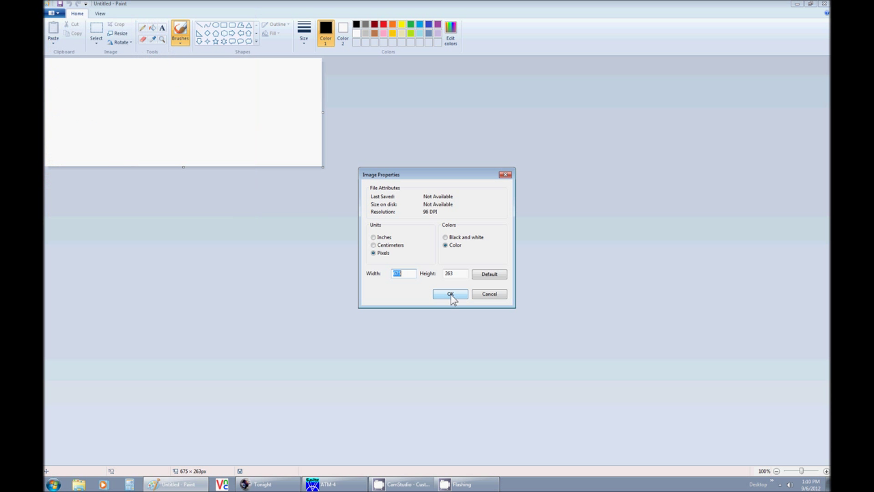
{"action": "left_click", "coordinate": [385, 256]}
{"action": "double_click", "coordinate": [406, 274]}
{"action": "type", "text": "512"}
{"action": "key", "text": "Tab"}
{"action": "type", "text": "512"}
{"action": "key", "text": "Return"}
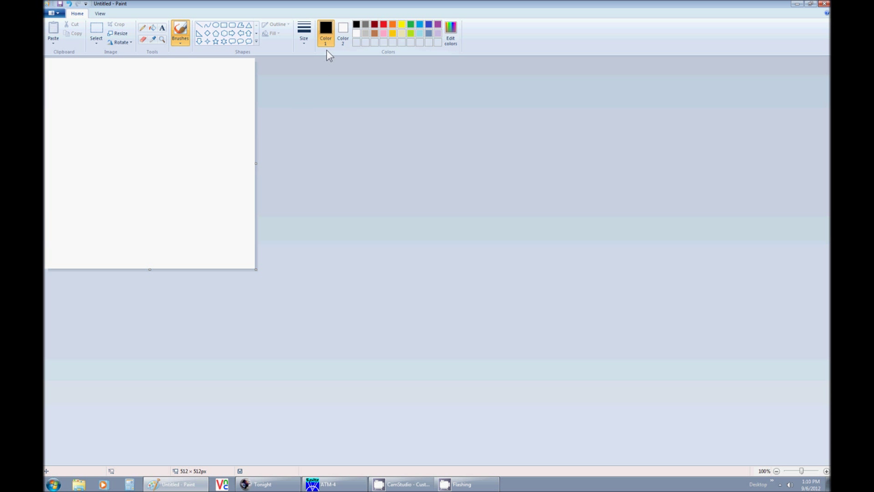
Set white as colour 1 and black as colour 2
{"action": "left_click", "coordinate": [357, 34]}
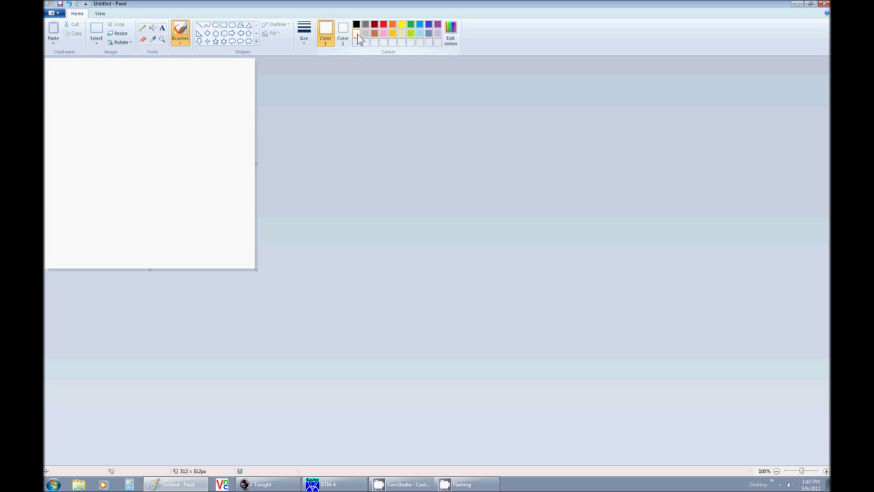
{"action": "left_click", "coordinate": [342, 31]}
{"action": "left_click", "coordinate": [356, 26]}
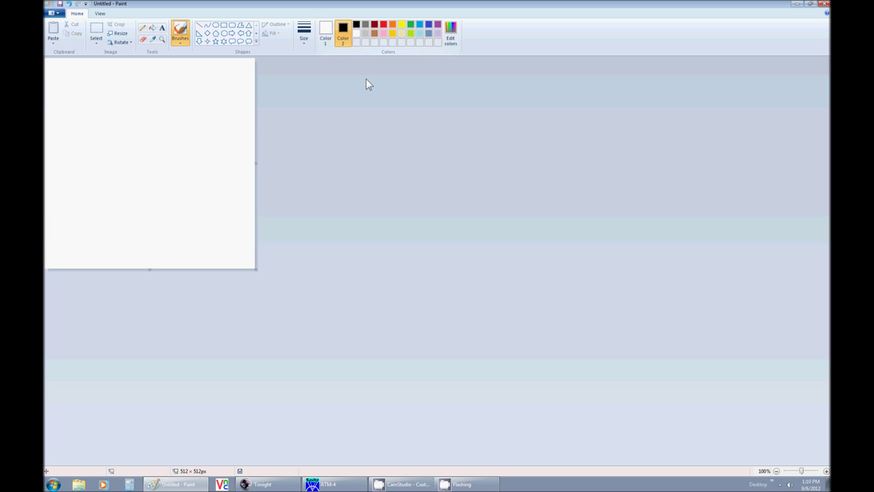
{"action": "left_click", "coordinate": [150, 30]}
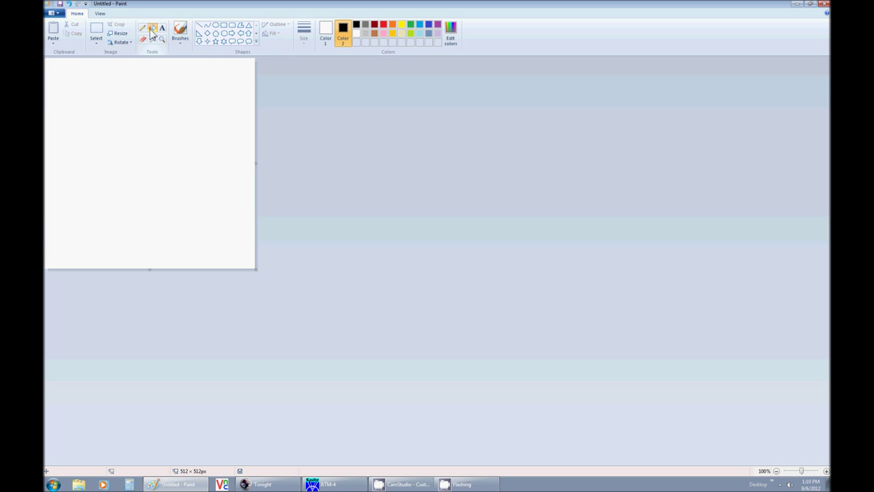
Fill the canvas black and add white 'Bitmap' text moved to the centre
{"action": "right_click", "coordinate": [140, 108]}
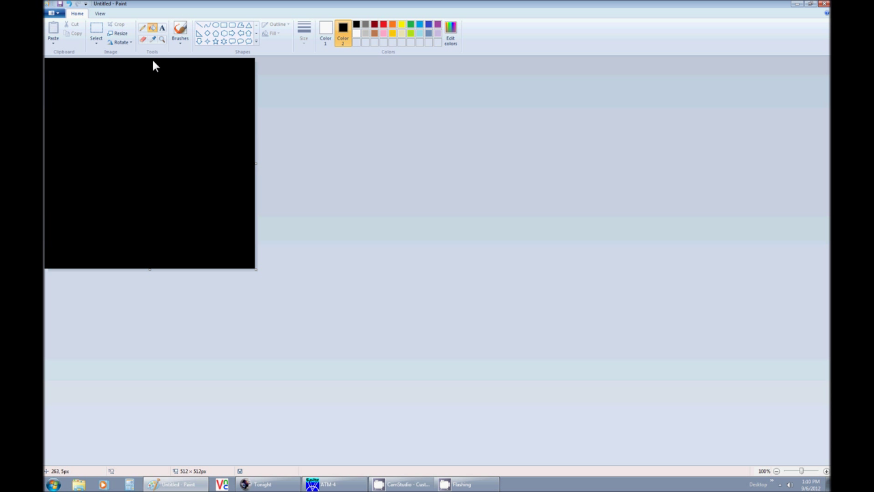
{"action": "left_click", "coordinate": [162, 30]}
{"action": "left_click", "coordinate": [56, 123]}
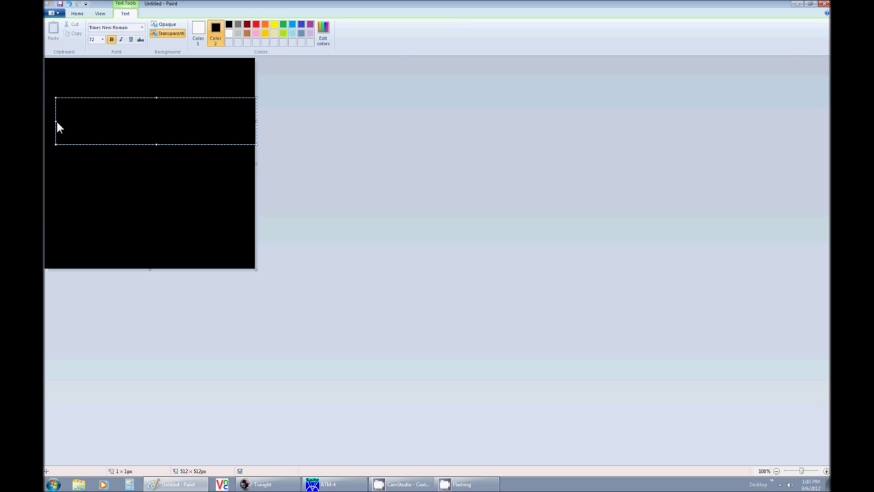
{"action": "type", "text": "Bitmap"}
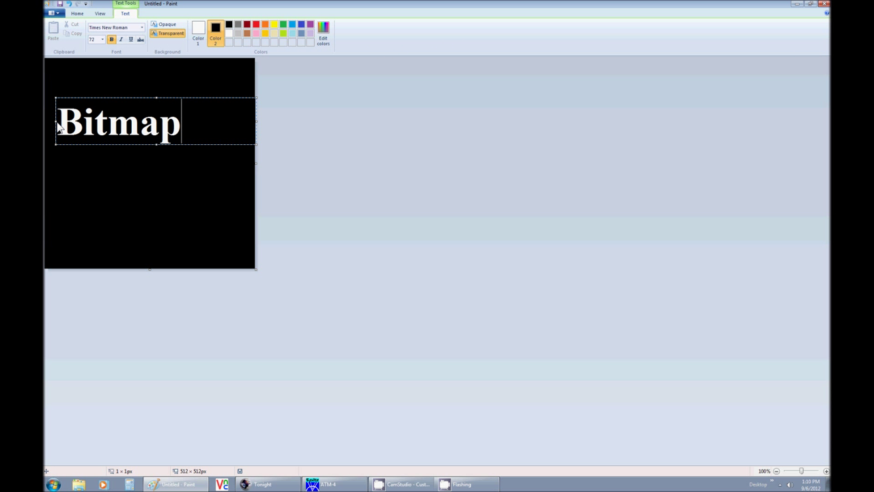
{"action": "left_click", "coordinate": [84, 184]}
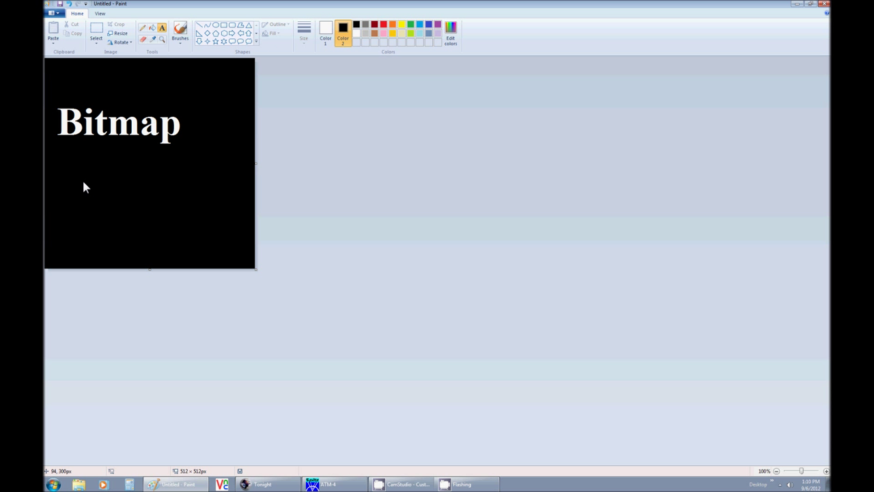
{"action": "key", "text": "ctrl+a"}
{"action": "left_click_drag", "start_coordinate": [92, 171], "coordinate": [117, 207]}
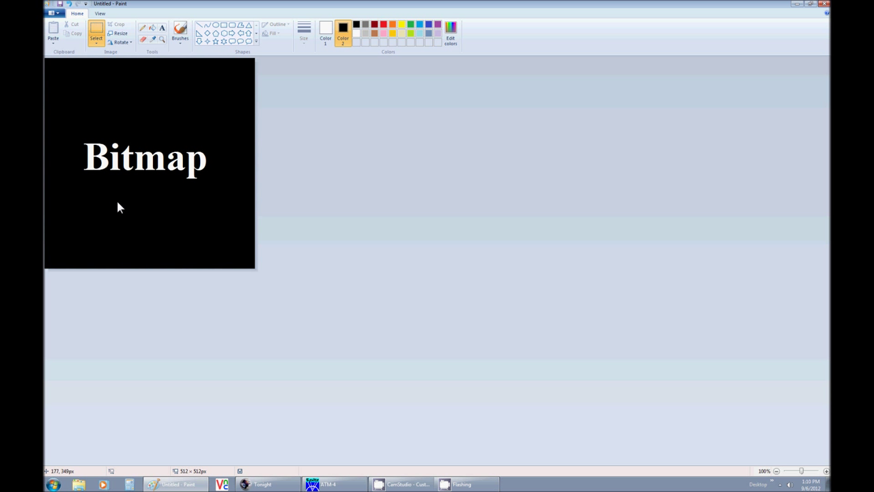
{"action": "left_click", "coordinate": [306, 199]}
Save the picture as BitmapTest.bmp, 24-bit Bitmap, in the YouTube Lessons folder
{"action": "left_click", "coordinate": [52, 12]}
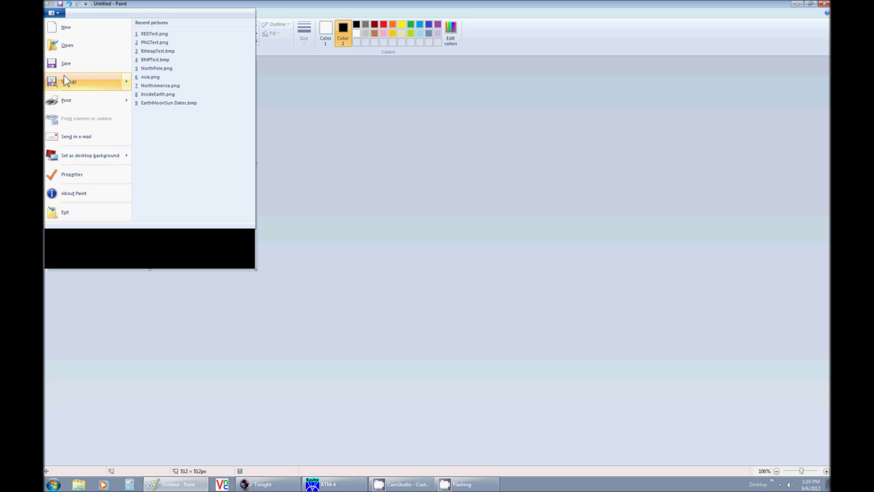
{"action": "mouse_move", "coordinate": [115, 85]}
{"action": "left_click", "coordinate": [164, 80]}
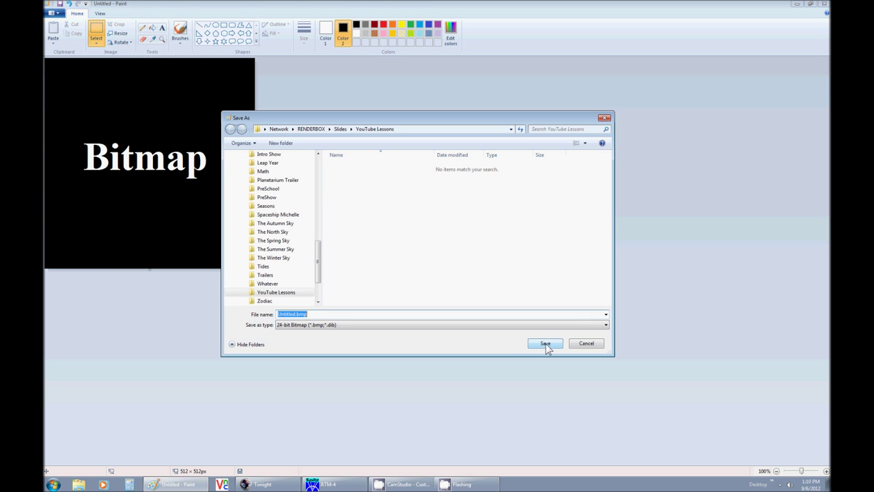
{"action": "left_click", "coordinate": [283, 294]}
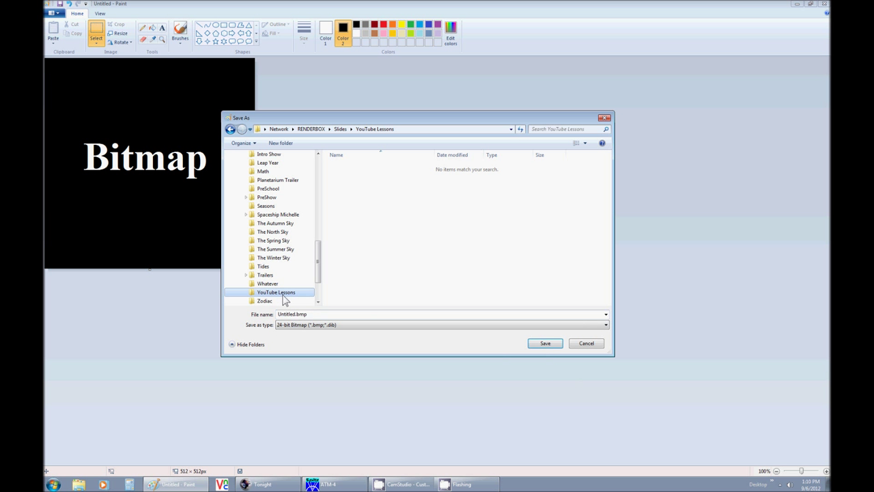
{"action": "left_click", "coordinate": [316, 326]}
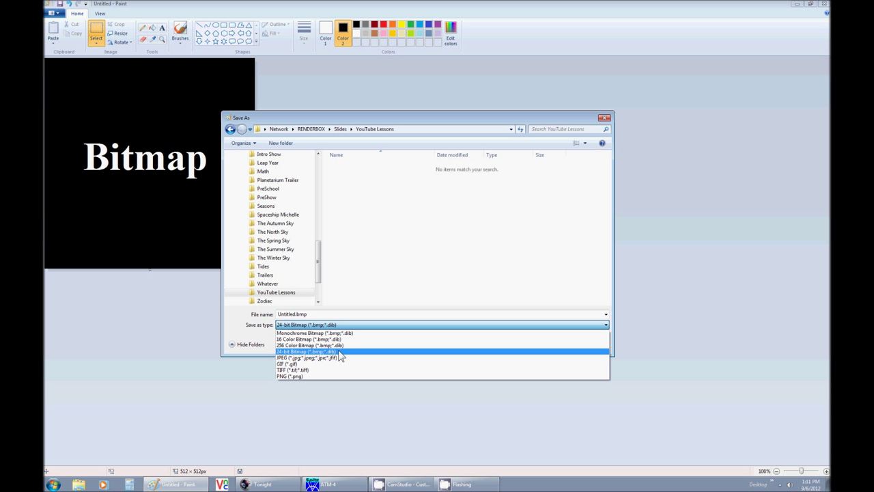
{"action": "left_click", "coordinate": [314, 352]}
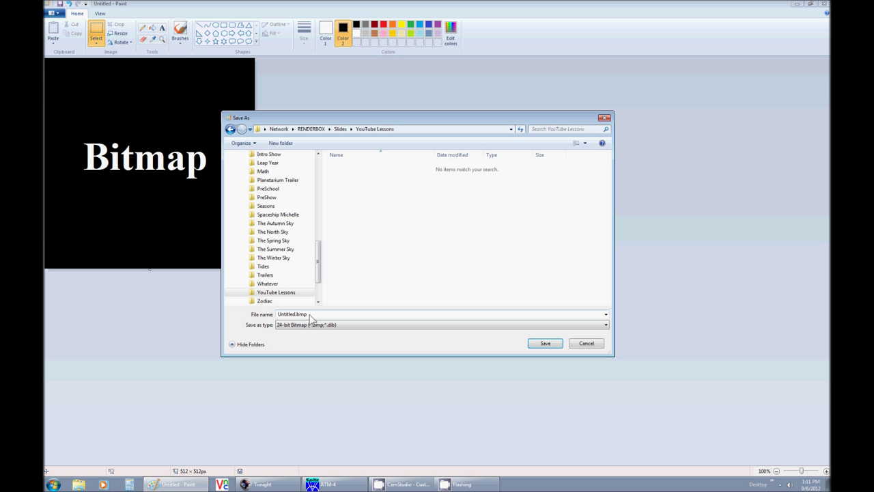
{"action": "left_click_drag", "start_coordinate": [312, 315], "coordinate": [280, 318]}
{"action": "type", "text": "BitmapTest"}
{"action": "left_click", "coordinate": [545, 342]}
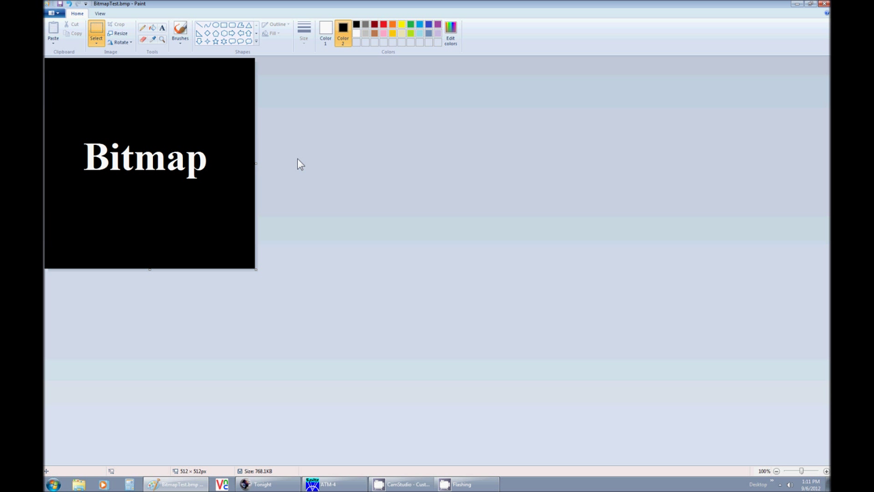
{"action": "key", "text": "ctrl+a"}
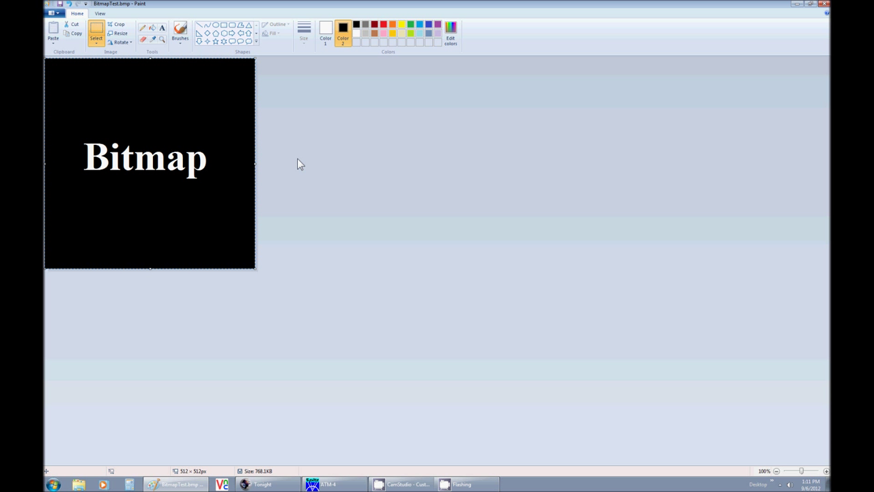
Replace 'Bitmap' with white 'PNG' text centred on the black canvas
{"action": "key", "text": "Delete"}
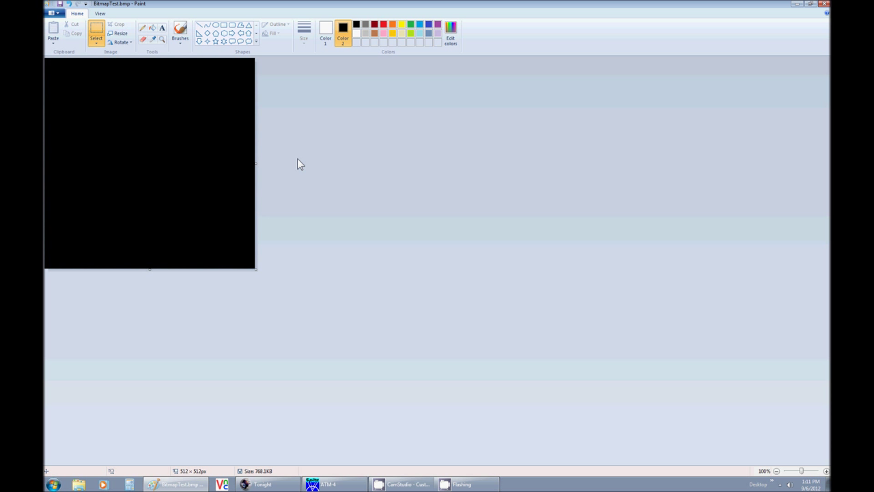
{"action": "left_click", "coordinate": [162, 31]}
{"action": "left_click", "coordinate": [66, 141]}
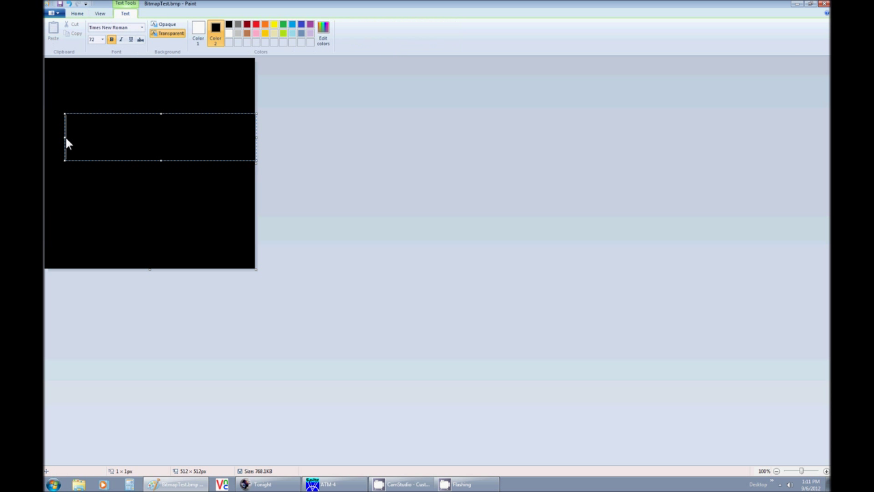
{"action": "type", "text": "PNG"}
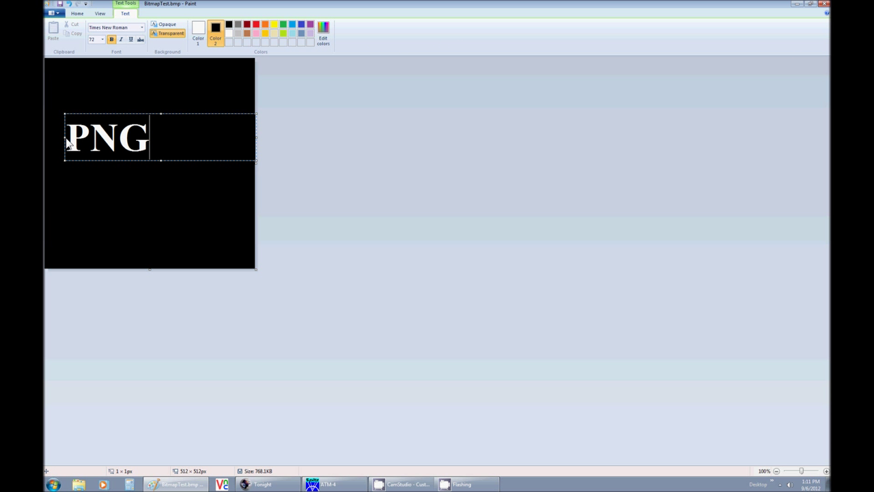
{"action": "left_click", "coordinate": [94, 199]}
{"action": "key", "text": "ctrl+a"}
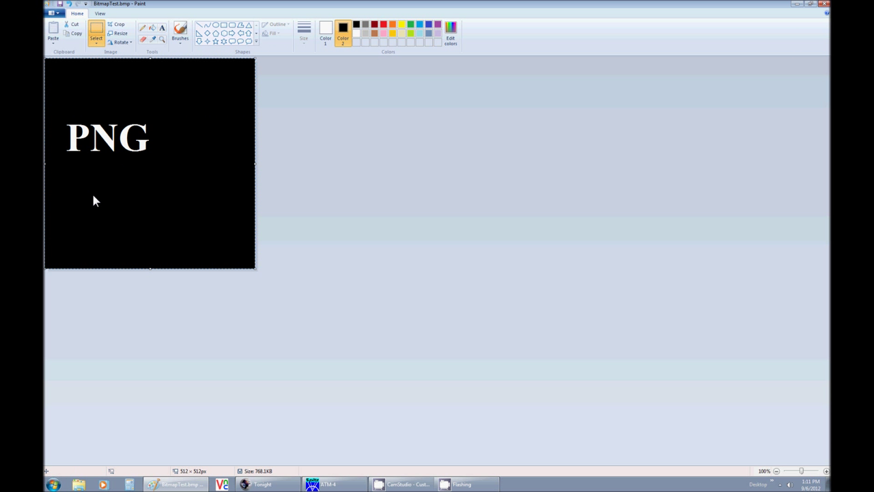
{"action": "left_click_drag", "start_coordinate": [93, 196], "coordinate": [135, 215]}
{"action": "left_click", "coordinate": [319, 189]}
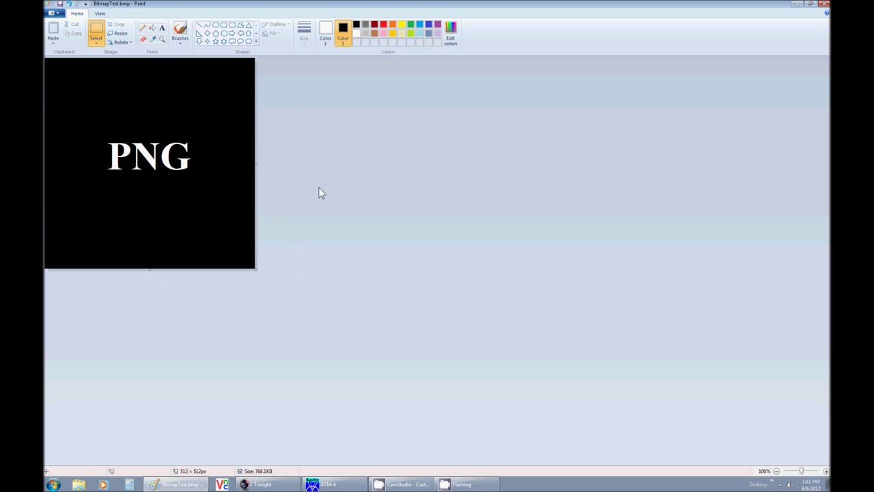
Save a PNG copy named PNGTest.png, then undo to clear the PNG text
{"action": "left_click", "coordinate": [56, 14]}
{"action": "mouse_move", "coordinate": [63, 80]}
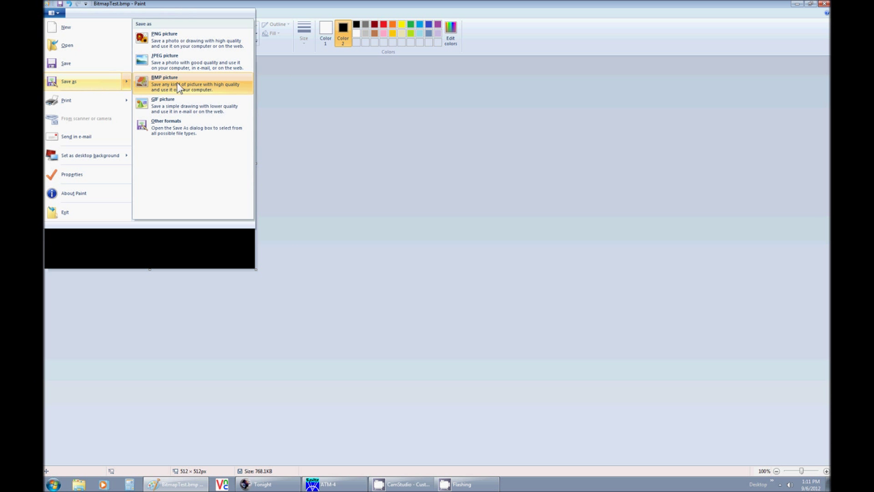
{"action": "left_click", "coordinate": [176, 45]}
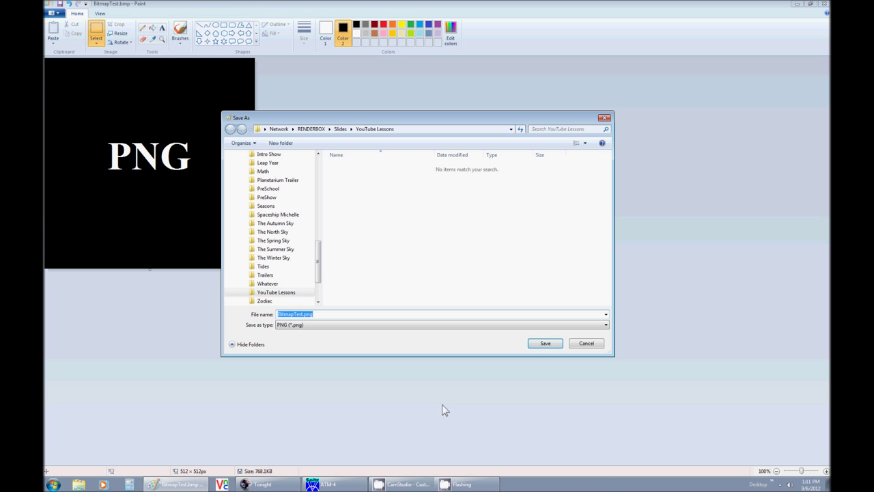
{"action": "type", "text": "PO"}
{"action": "key", "text": "BackSpace"}
{"action": "type", "text": "NGTest"}
{"action": "left_click", "coordinate": [539, 344]}
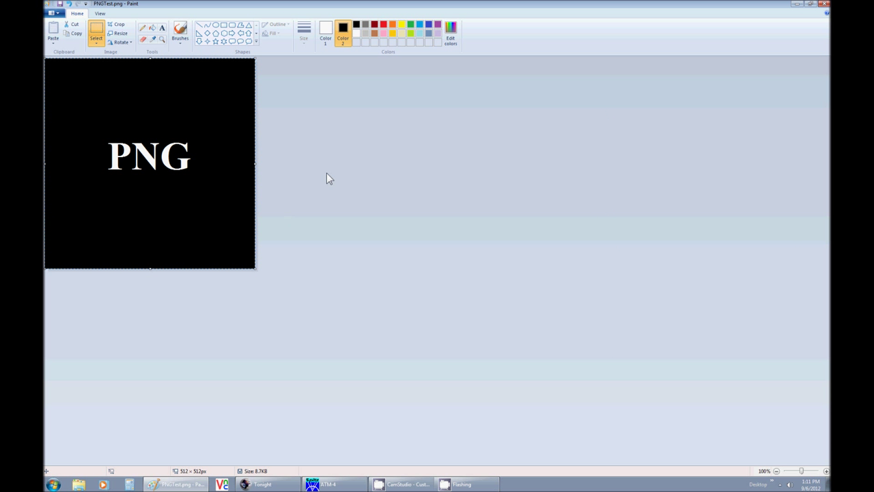
{"action": "key", "text": "ctrl+z"}
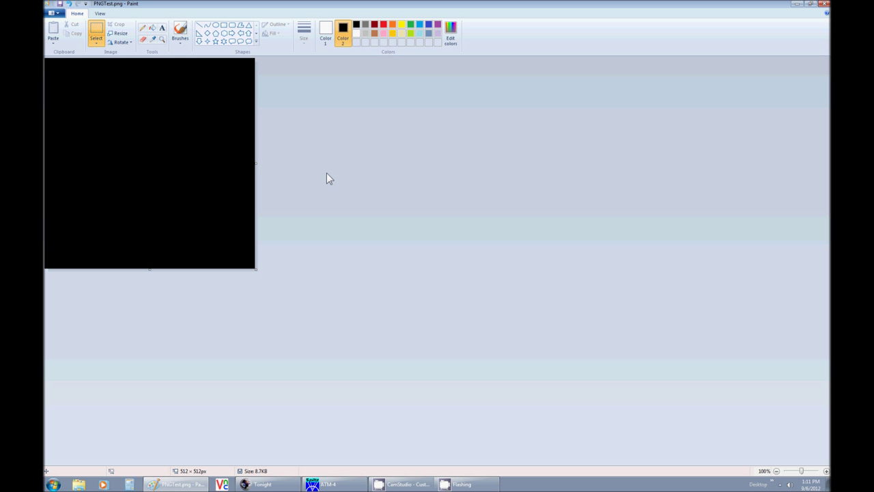
Write 'RED' in red text on the black canvas
{"action": "left_click", "coordinate": [162, 28]}
{"action": "left_click", "coordinate": [84, 136]}
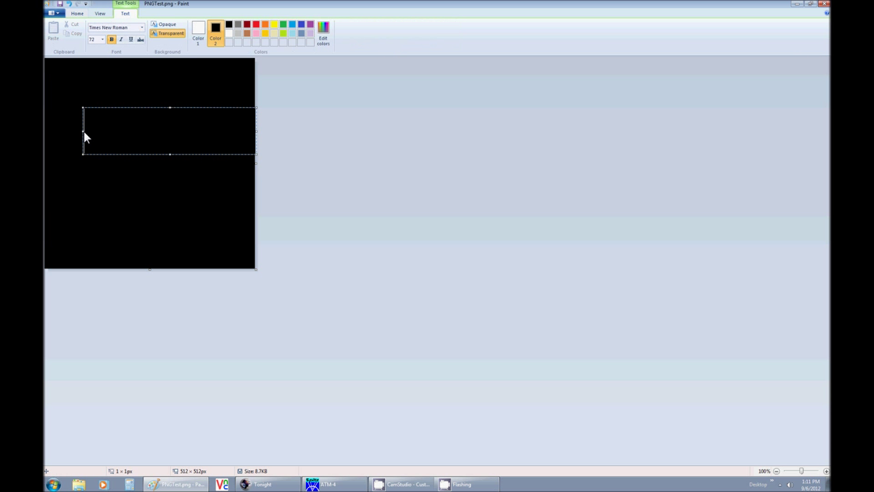
{"action": "type", "text": "RED"}
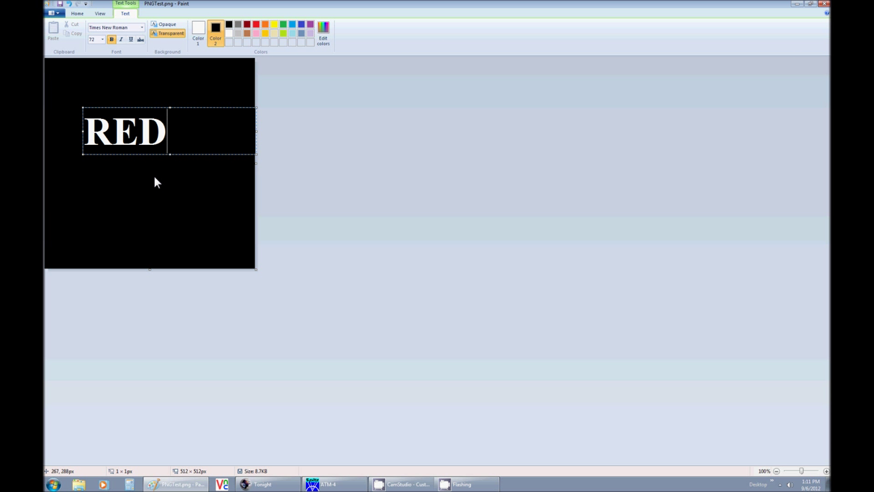
{"action": "key", "text": "BackSpace"}
{"action": "key", "text": "BackSpace"}
{"action": "key", "text": "BackSpace"}
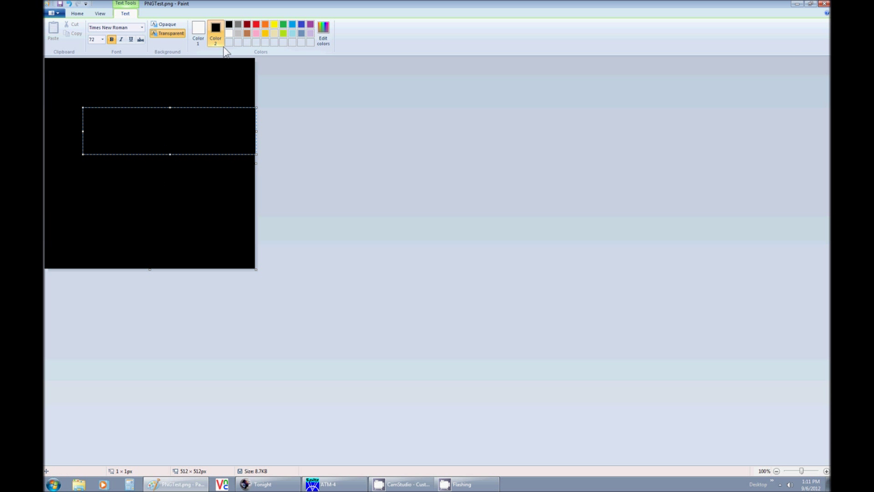
{"action": "left_click", "coordinate": [198, 31]}
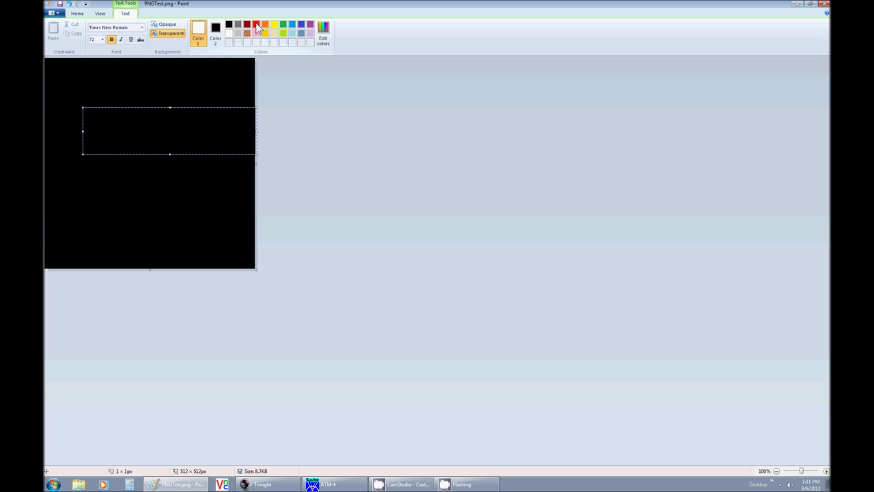
{"action": "left_click", "coordinate": [256, 26]}
{"action": "type", "text": "RED"}
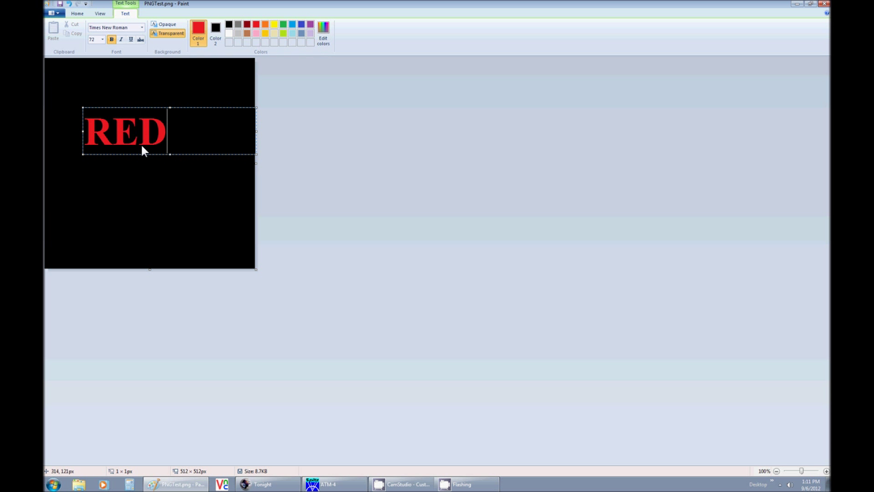
{"action": "left_click", "coordinate": [159, 185]}
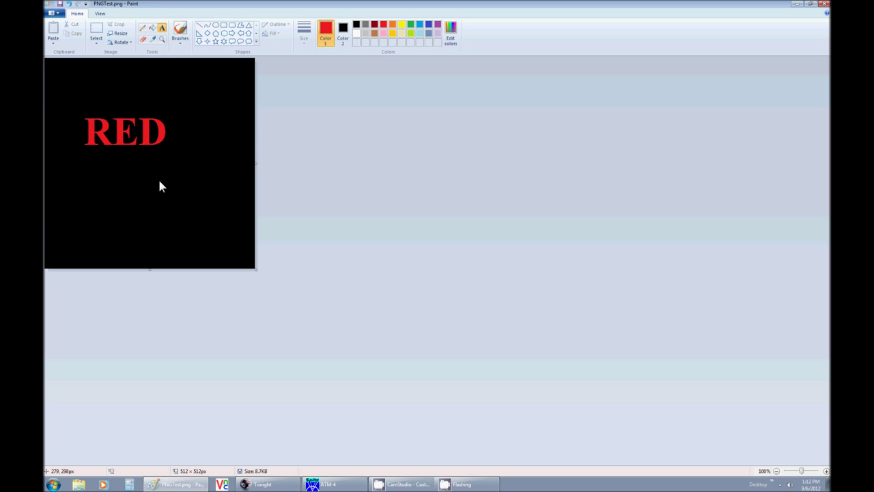
Shift the whole image down and right, undoing an accidental vertical squash
{"action": "key", "text": "ctrl+a"}
{"action": "left_click_drag", "start_coordinate": [159, 186], "coordinate": [176, 205]}
{"action": "left_click_drag", "start_coordinate": [169, 80], "coordinate": [284, 198]}
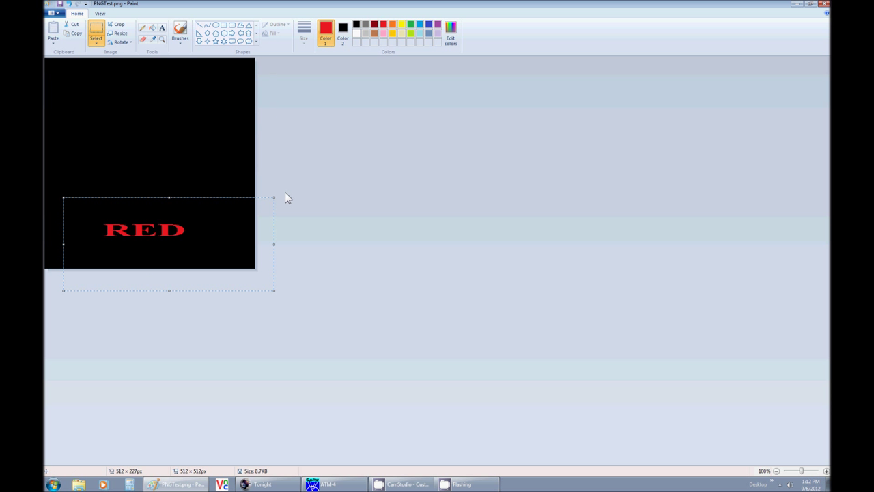
{"action": "key", "text": "ctrl+z"}
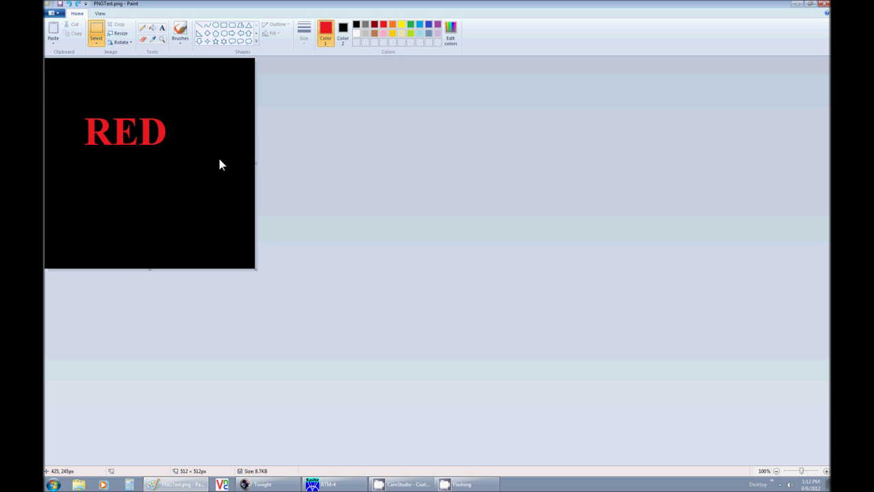
{"action": "key", "text": "ctrl+a"}
{"action": "left_click_drag", "start_coordinate": [183, 150], "coordinate": [201, 180]}
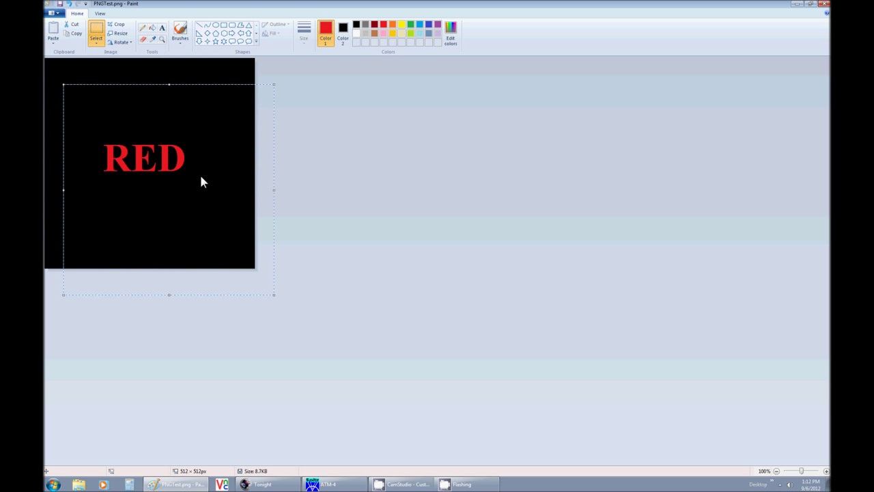
{"action": "left_click", "coordinate": [348, 182]}
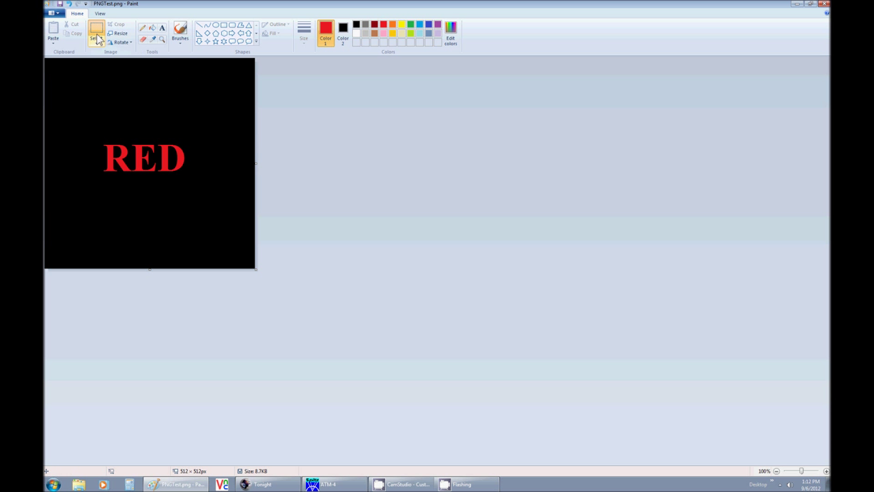
Save the red-text image as a PNG copy named REDTest.png
{"action": "left_click", "coordinate": [58, 13]}
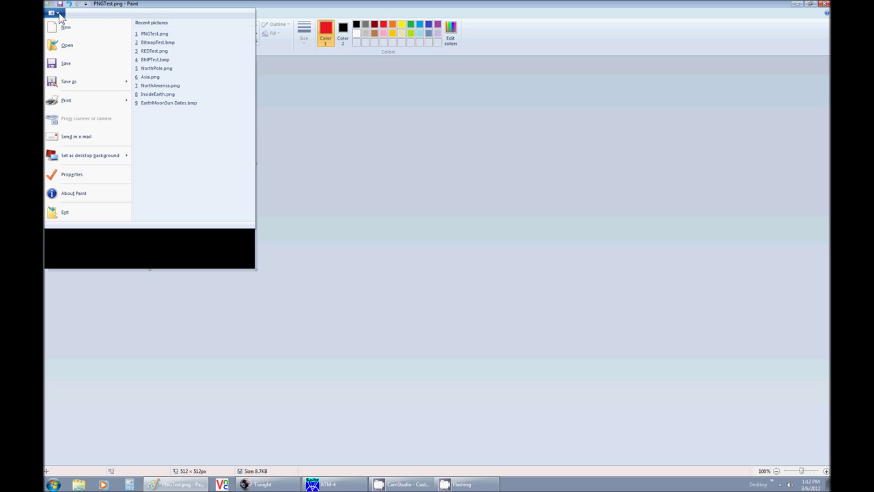
{"action": "mouse_move", "coordinate": [69, 85]}
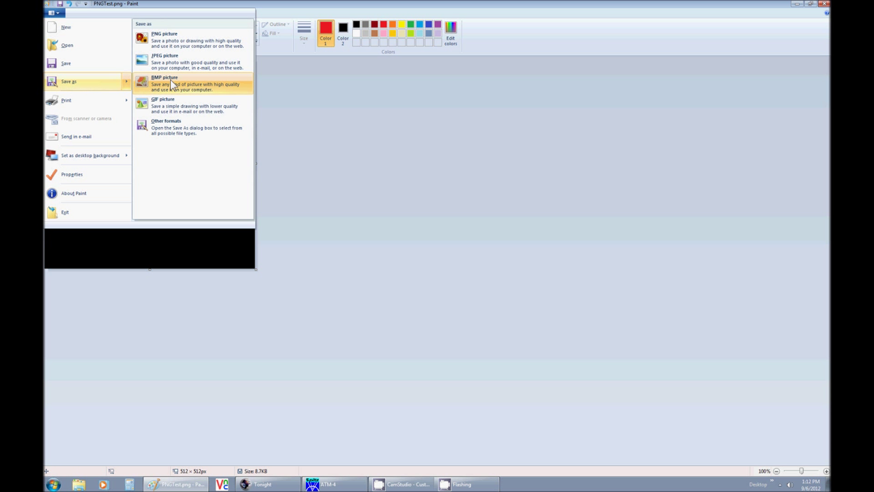
{"action": "left_click", "coordinate": [318, 184]}
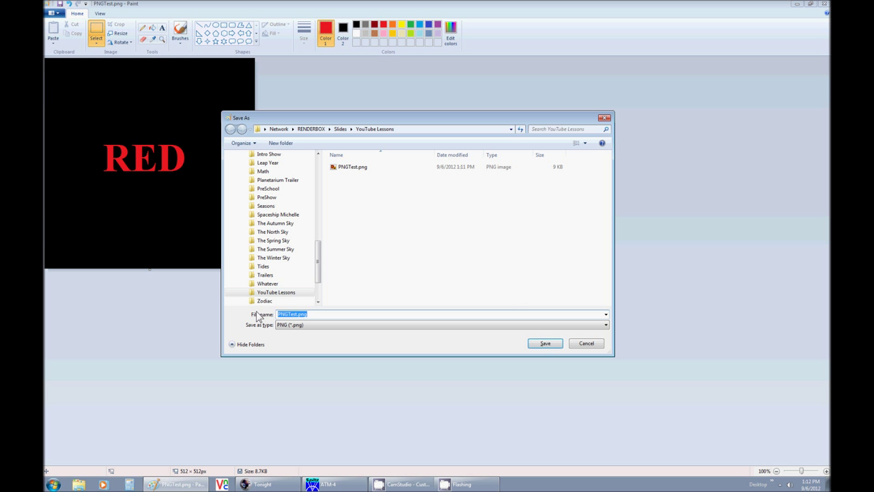
{"action": "type", "text": "REDTest"}
{"action": "left_click", "coordinate": [544, 343]}
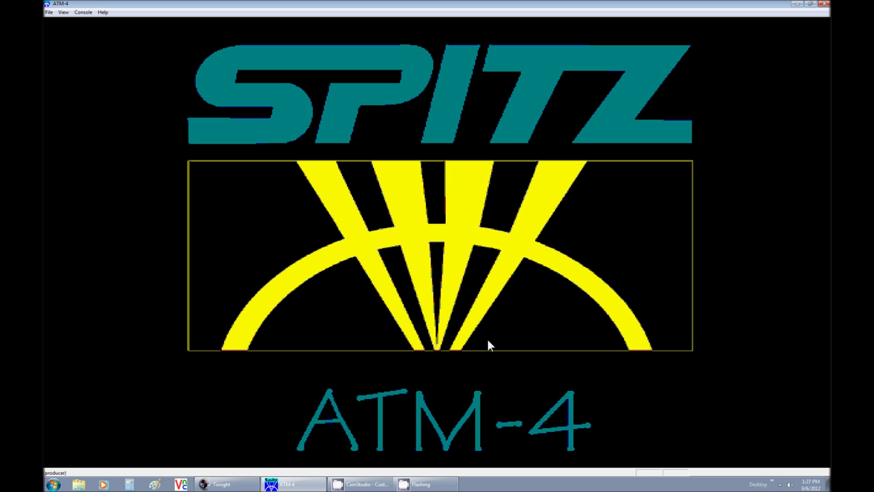
Open the New Show.cue show file in ATM-4
{"action": "left_click", "coordinate": [47, 13]}
{"action": "left_click", "coordinate": [63, 30]}
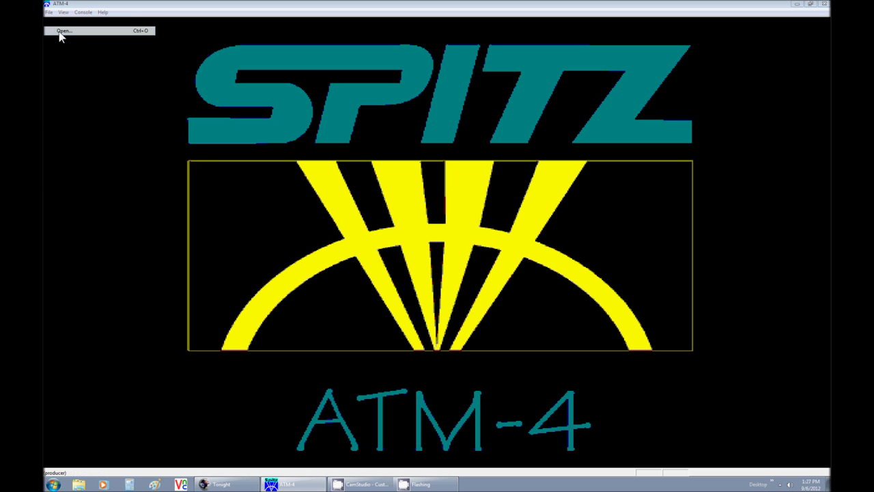
{"action": "scroll", "coordinate": [461, 246], "scroll_direction": "down", "scroll_amount": 6}
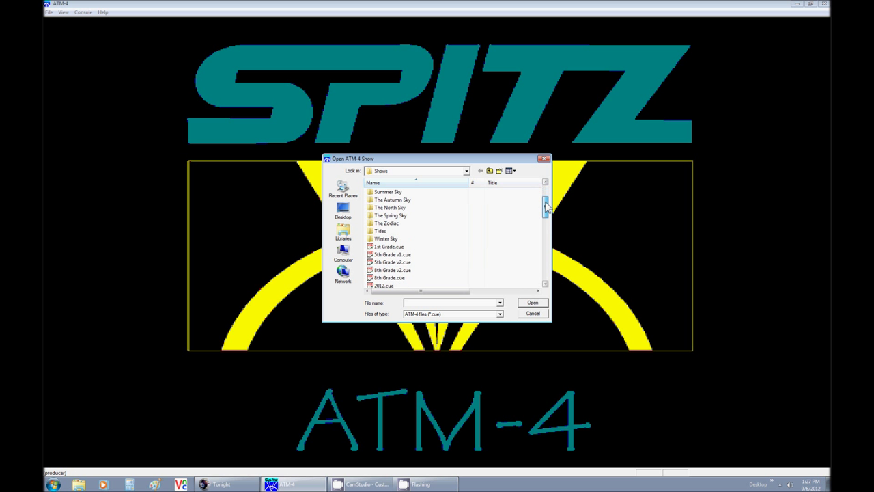
{"action": "left_click", "coordinate": [461, 246]}
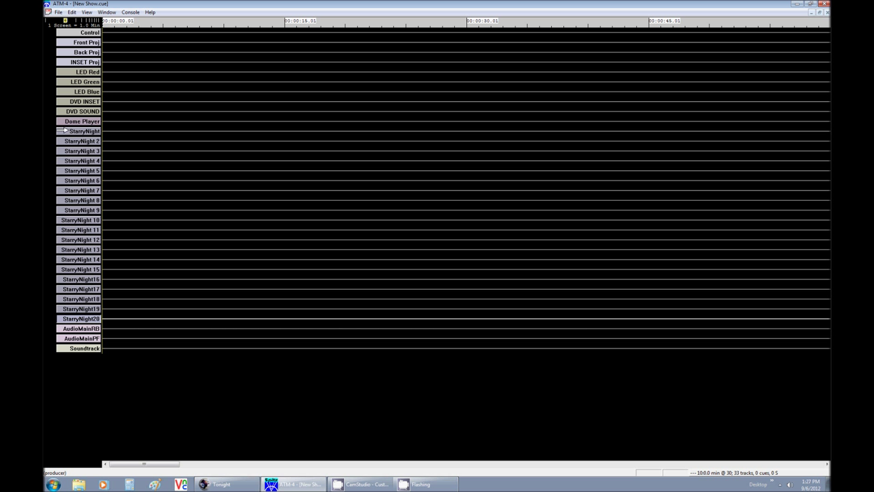
Specify a StarryNight slide cue at 00:00:06.17 using YouTube Lessons\BitmapTest.bmp
{"action": "left_click", "coordinate": [180, 130]}
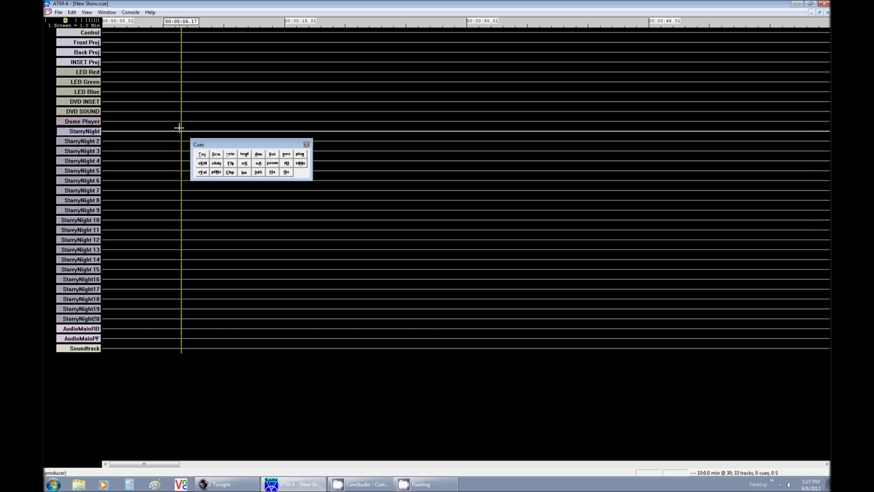
{"action": "left_click", "coordinate": [217, 163]}
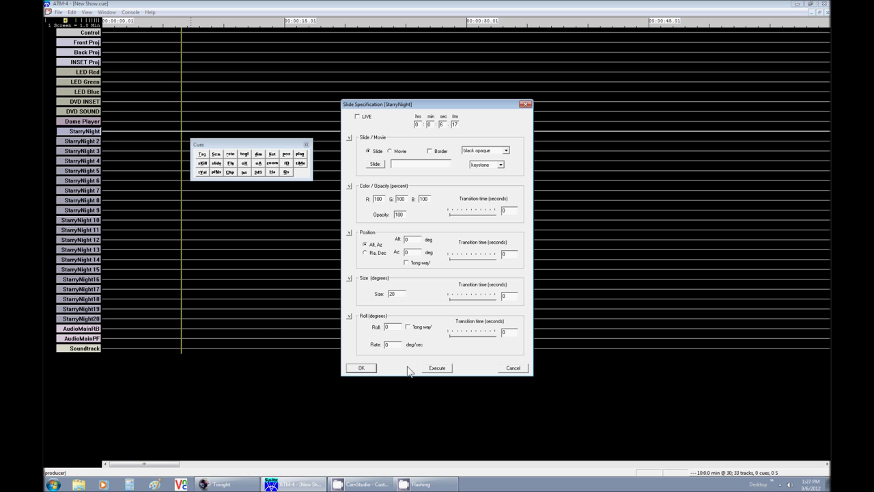
{"action": "left_click", "coordinate": [374, 165]}
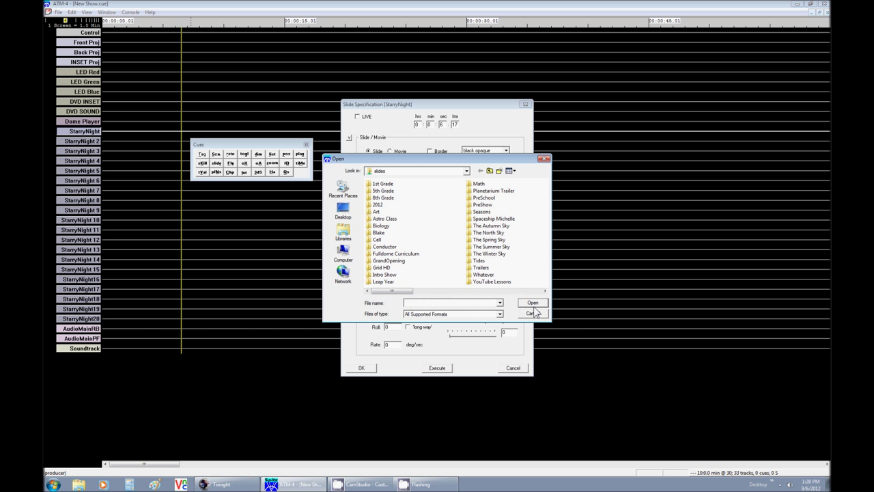
{"action": "double_click", "coordinate": [500, 281]}
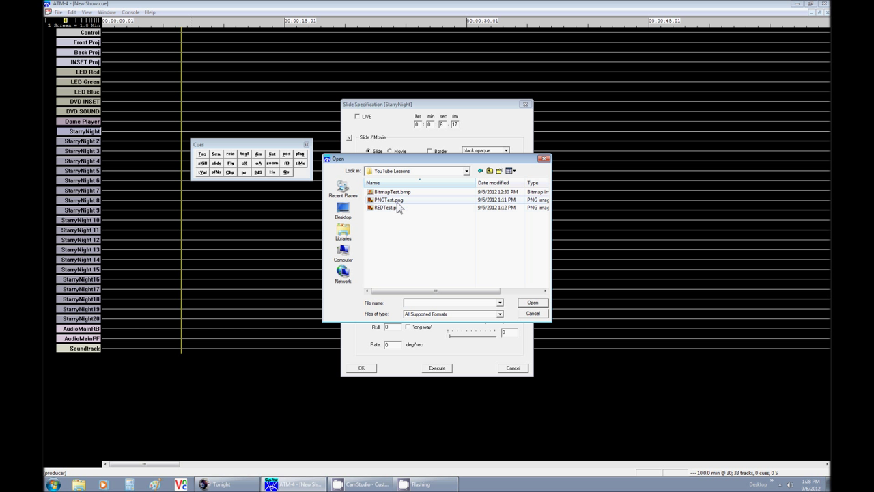
{"action": "double_click", "coordinate": [391, 194]}
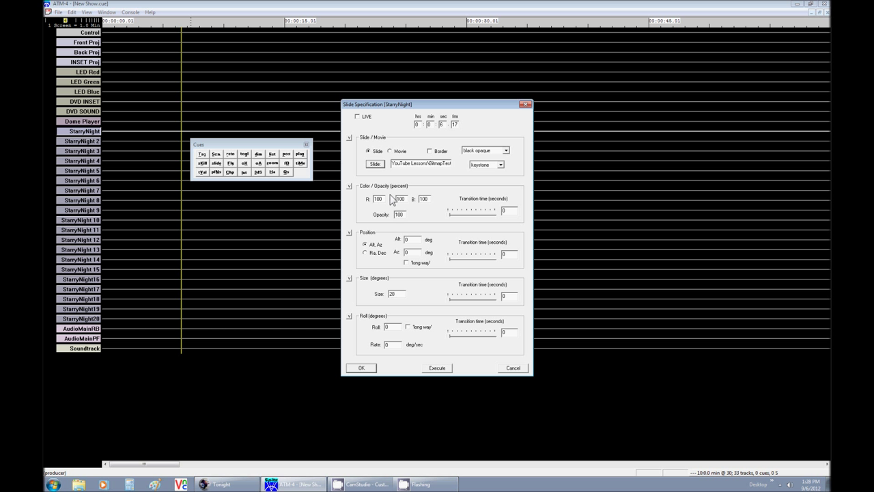
Switch the BitmapTest slide from black opaque to semi-transparent and show it live on the dome
{"action": "left_click", "coordinate": [505, 151]}
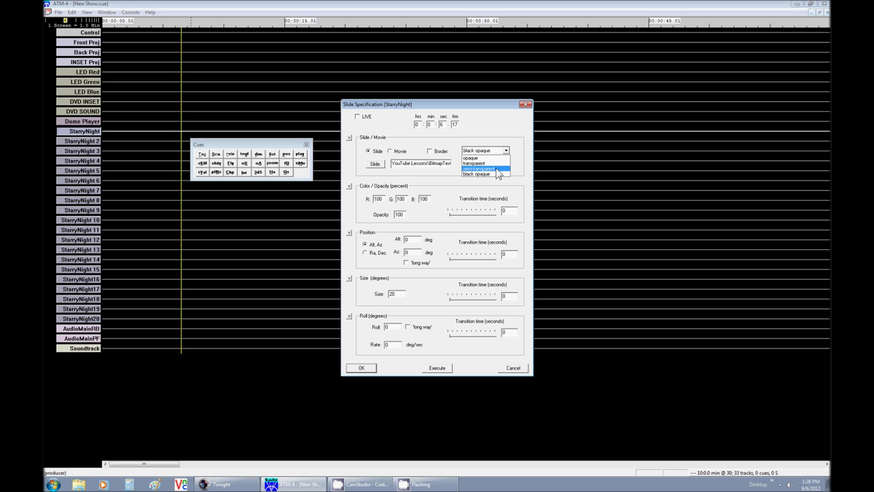
{"action": "left_click", "coordinate": [497, 168]}
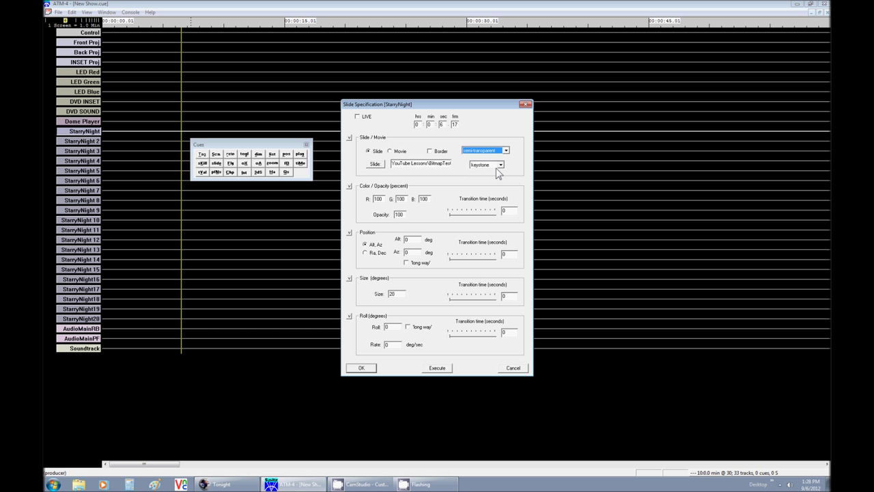
{"action": "left_click", "coordinate": [366, 118]}
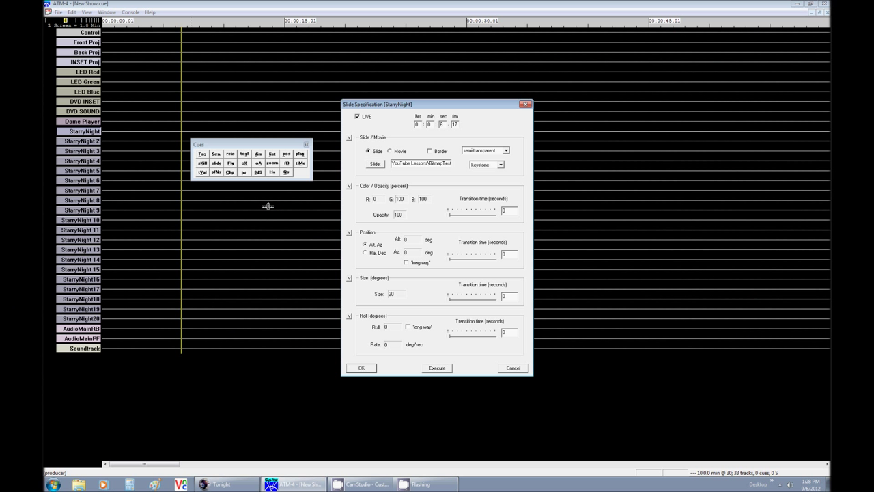
Set red to 100, try green at 0 and restore it to 100, then test the opacity value
{"action": "left_click", "coordinate": [378, 201]}
{"action": "type", "text": "100"}
{"action": "double_click", "coordinate": [402, 199]}
{"action": "type", "text": "0"}
{"action": "double_click", "coordinate": [402, 199]}
{"action": "type", "text": "100"}
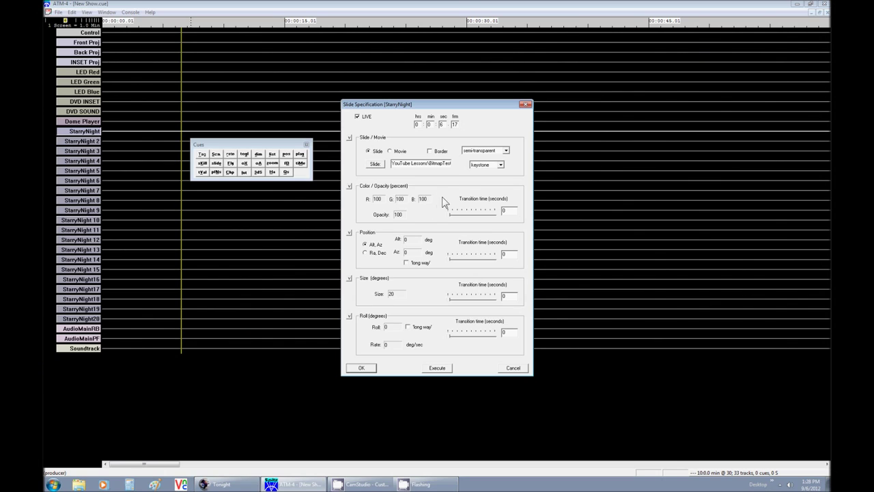
{"action": "mouse_move", "coordinate": [416, 223]}
{"action": "left_mouse_down"}
{"action": "mouse_move", "coordinate": [321, 220]}
{"action": "mouse_move", "coordinate": [393, 214]}
{"action": "mouse_move", "coordinate": [360, 221]}
{"action": "mouse_move", "coordinate": [417, 223]}
{"action": "left_mouse_up"}
Scrub the slide to altitude 20, size 52 and roll 340 degrees
{"action": "mouse_move", "coordinate": [414, 243]}
{"action": "left_mouse_down"}
{"action": "mouse_move", "coordinate": [426, 239]}
{"action": "mouse_move", "coordinate": [401, 258]}
{"action": "mouse_move", "coordinate": [440, 248]}
{"action": "mouse_move", "coordinate": [413, 254]}
{"action": "left_mouse_up"}
{"action": "left_click_drag", "start_coordinate": [390, 294], "coordinate": [403, 296]}
{"action": "mouse_move", "coordinate": [399, 328]}
{"action": "left_mouse_down"}
{"action": "mouse_move", "coordinate": [408, 327]}
{"action": "mouse_move", "coordinate": [377, 334]}
{"action": "mouse_move", "coordinate": [386, 333]}
{"action": "left_mouse_up"}
Try opaque, then transparent mode, and send the transparent slide to the dome
{"action": "left_click", "coordinate": [506, 151]}
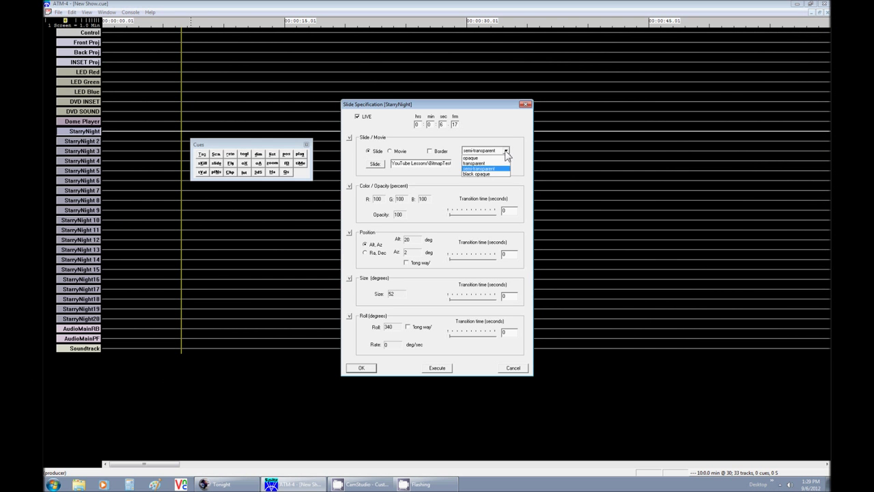
{"action": "left_click", "coordinate": [471, 157]}
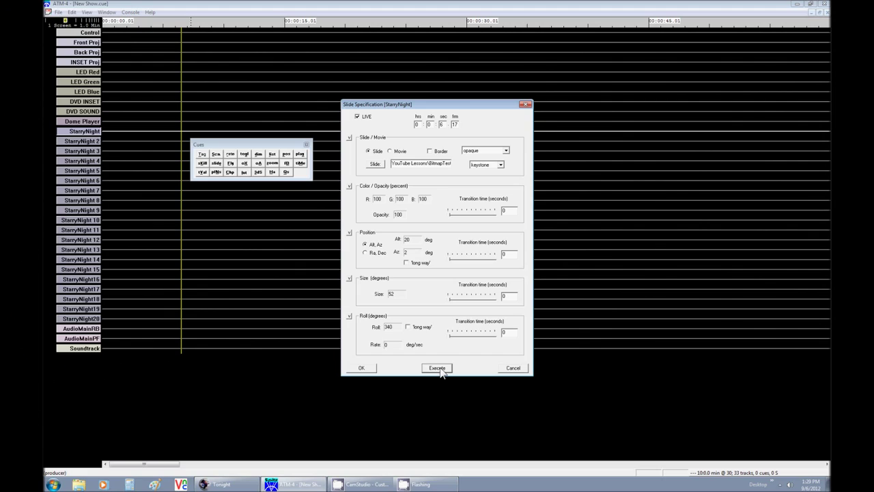
{"action": "left_click", "coordinate": [505, 150]}
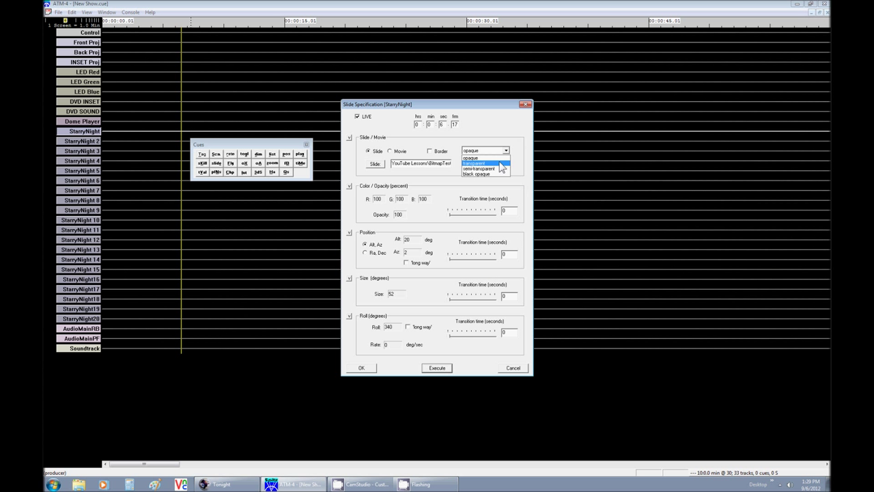
{"action": "left_click", "coordinate": [501, 163]}
{"action": "left_click", "coordinate": [437, 368]}
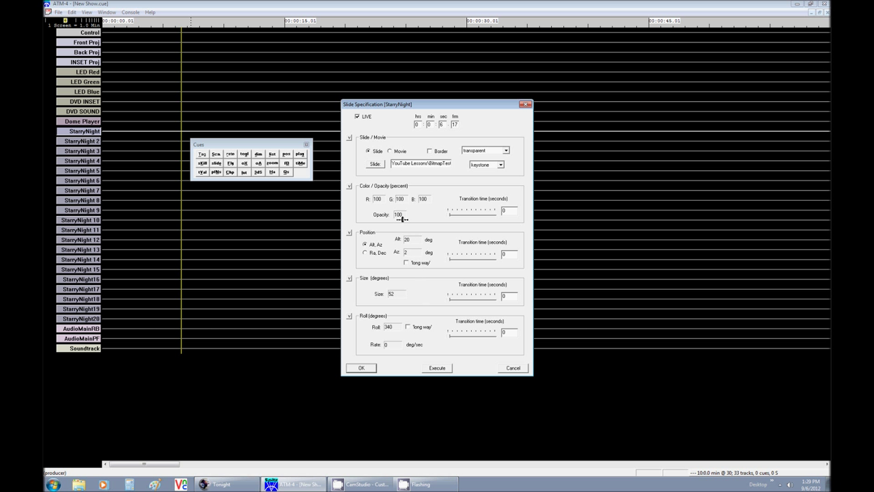
Lower opacity to 60 and preview the slide in black opaque mode
{"action": "left_click_drag", "start_coordinate": [402, 219], "coordinate": [360, 225]}
{"action": "left_click", "coordinate": [506, 150]}
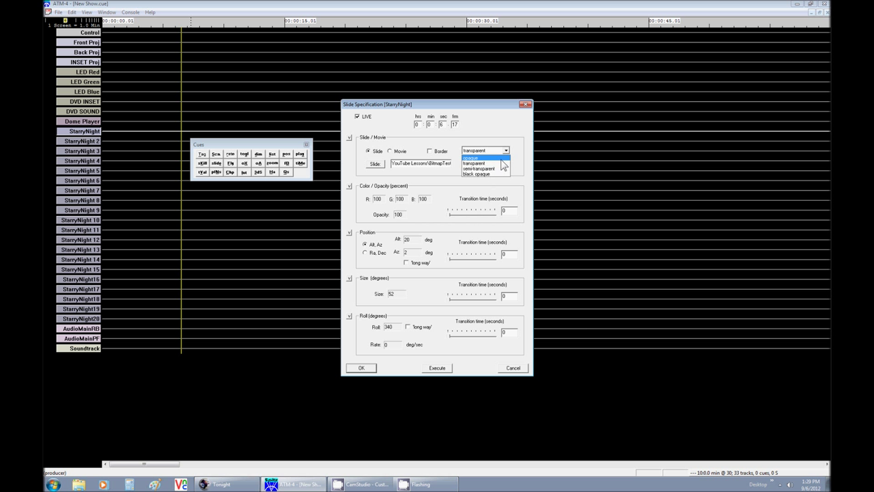
{"action": "left_click", "coordinate": [495, 174]}
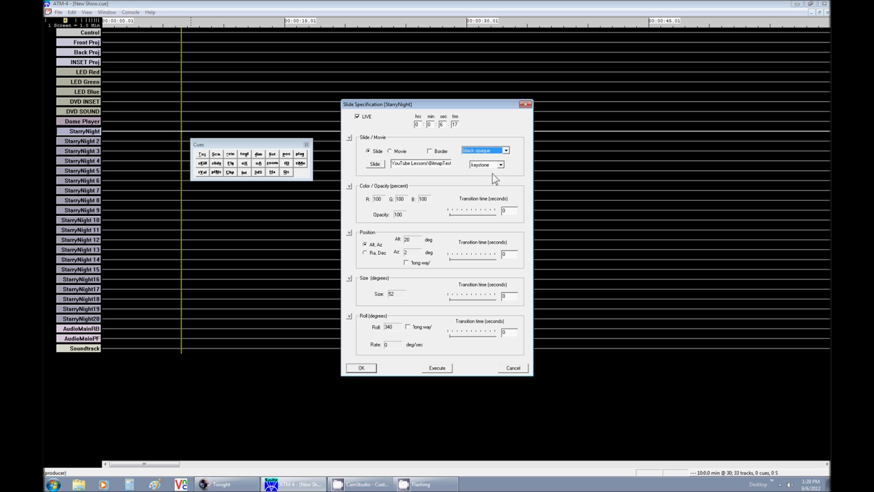
{"action": "left_click", "coordinate": [431, 369]}
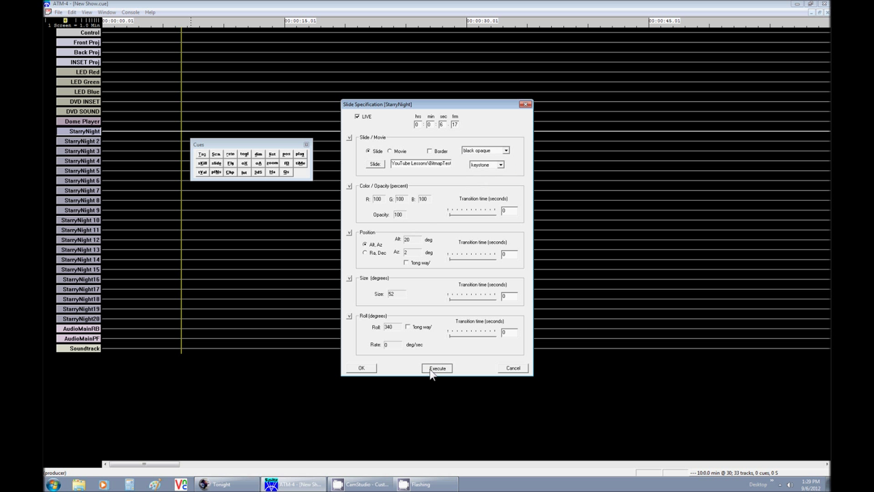
Test opacity values 0, 23, 64 and 1, then restore opacity to 100
{"action": "double_click", "coordinate": [398, 214]}
{"action": "type", "text": "0"}
{"action": "key", "text": "BackSpace"}
{"action": "type", "text": "23"}
{"action": "key", "text": "BackSpace"}
{"action": "key", "text": "BackSpace"}
{"action": "type", "text": "64"}
{"action": "key", "text": "BackSpace"}
{"action": "key", "text": "BackSpace"}
{"action": "type", "text": "1"}
{"action": "key", "text": "BackSpace"}
{"action": "type", "text": "100"}
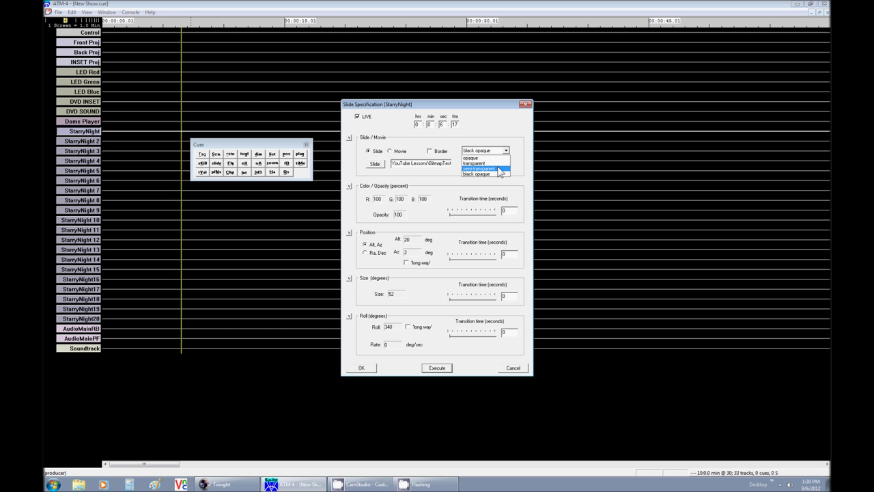
Preview semi-transparent mode, try opacity 62 then 100, and insert the BitmapTest cue at 00:00:06.17
{"action": "left_click", "coordinate": [497, 172]}
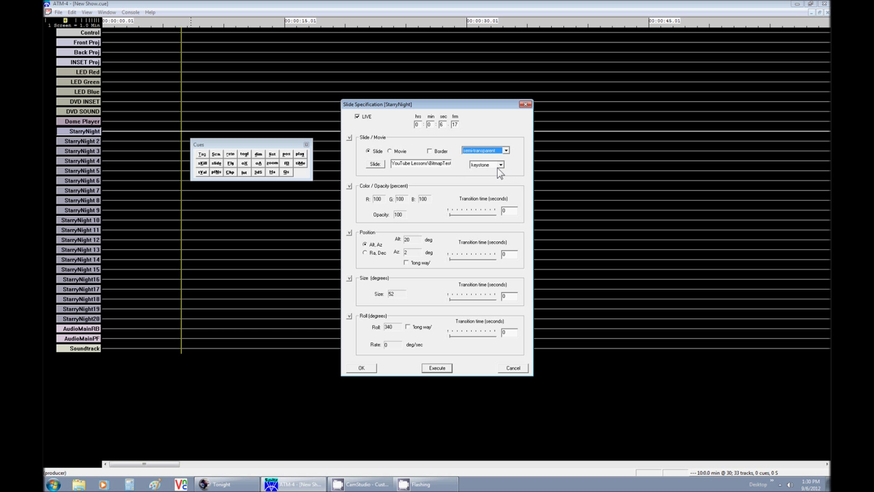
{"action": "left_click", "coordinate": [437, 368]}
{"action": "double_click", "coordinate": [398, 214]}
{"action": "type", "text": "6"}
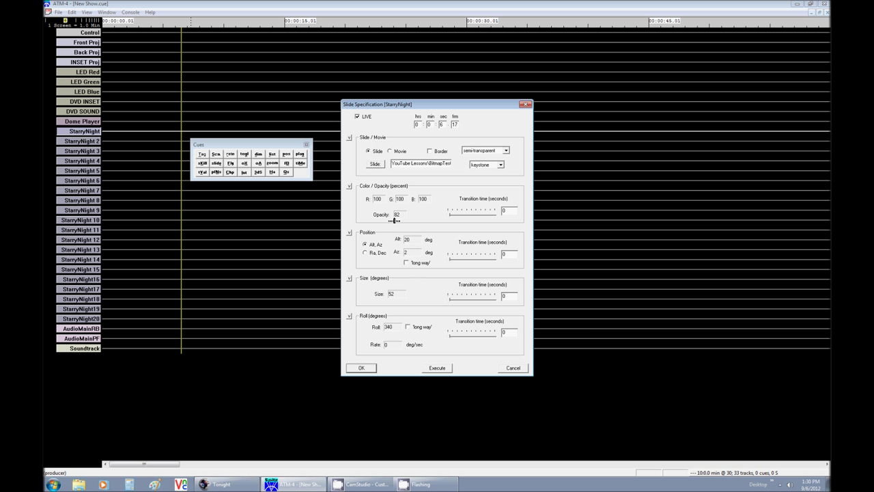
{"action": "type", "text": "2"}
{"action": "left_click_drag", "start_coordinate": [369, 225], "coordinate": [413, 217]}
{"action": "left_click", "coordinate": [361, 369]}
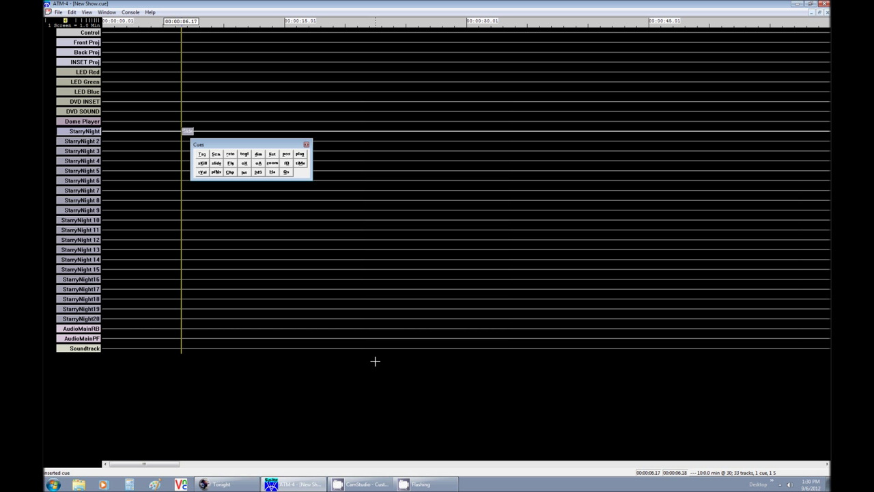
Create a new slide cue on StarryNight 2 at 9.10
{"action": "left_click", "coordinate": [305, 145]}
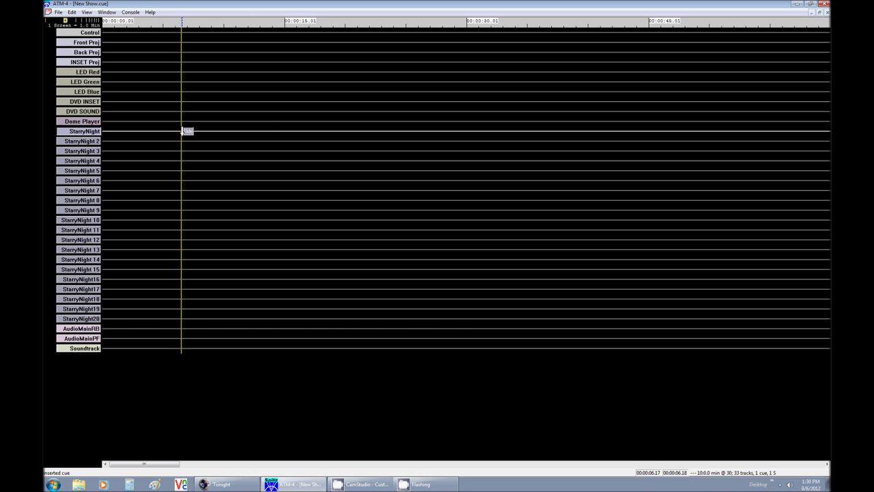
{"action": "left_click", "coordinate": [215, 139]}
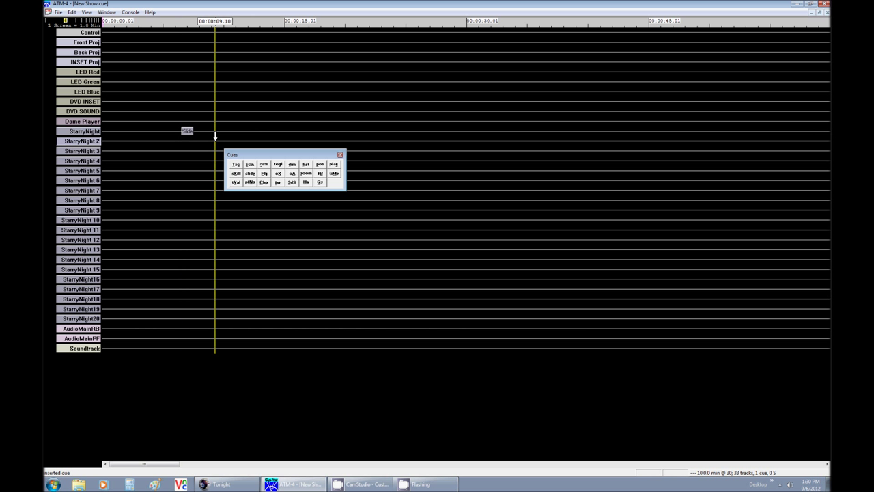
{"action": "left_click", "coordinate": [250, 173]}
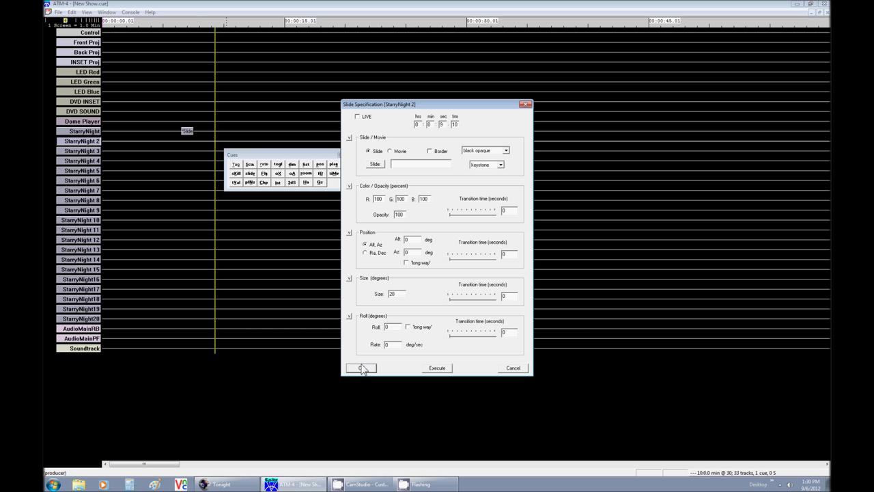
Load PNGTest.png from YouTube Lessons, set it semi-transparent, and show it live
{"action": "left_click", "coordinate": [378, 164]}
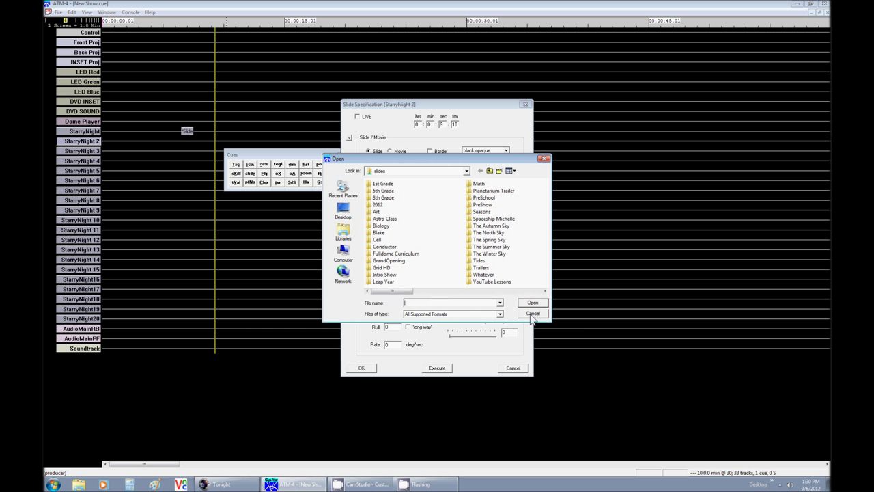
{"action": "double_click", "coordinate": [489, 282]}
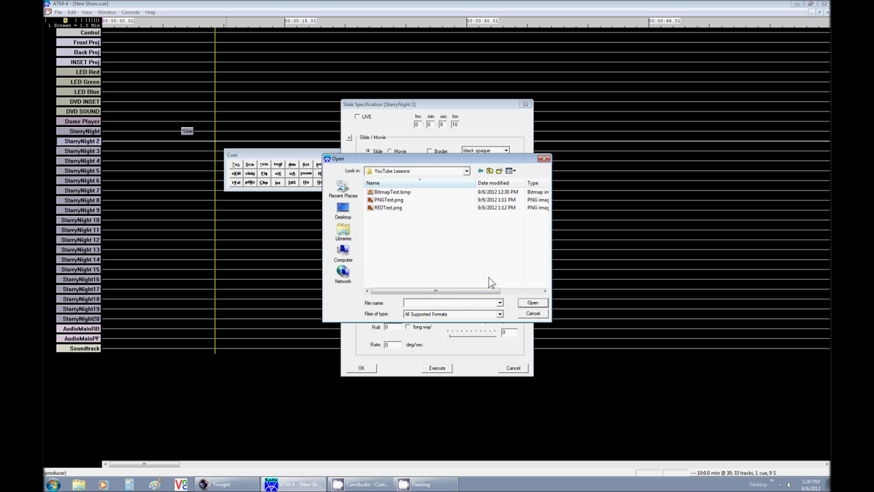
{"action": "double_click", "coordinate": [390, 200]}
{"action": "left_click", "coordinate": [492, 152]}
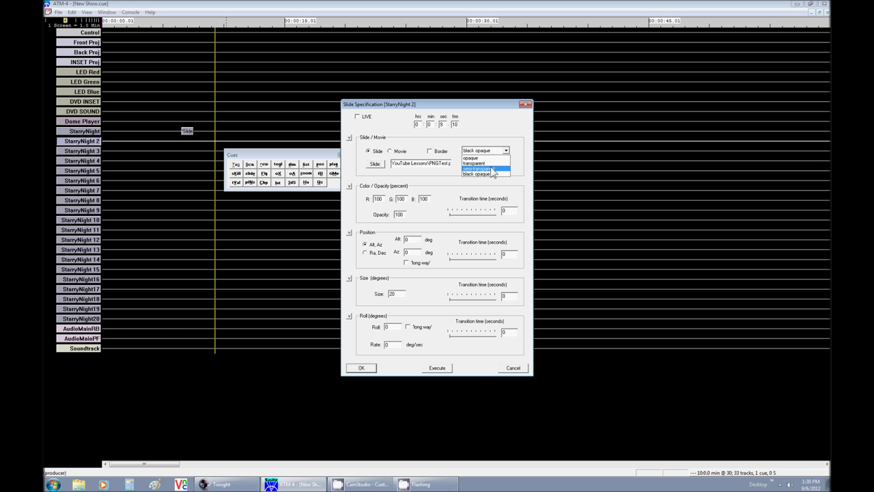
{"action": "left_click", "coordinate": [492, 169]}
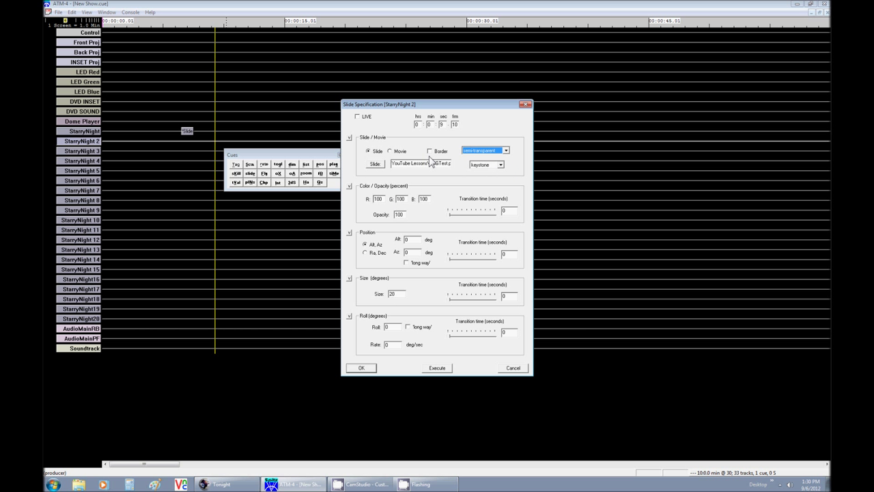
{"action": "left_click", "coordinate": [366, 120]}
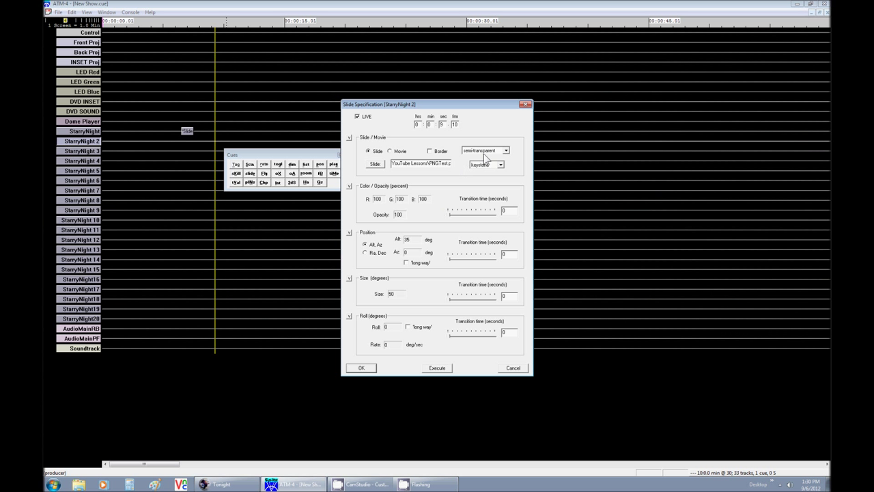
Preview the PNGTest slide as opaque, then black opaque, ending on transparent mode
{"action": "left_click", "coordinate": [486, 152]}
{"action": "left_click", "coordinate": [486, 157]}
{"action": "left_click", "coordinate": [439, 369]}
{"action": "left_click", "coordinate": [492, 152]}
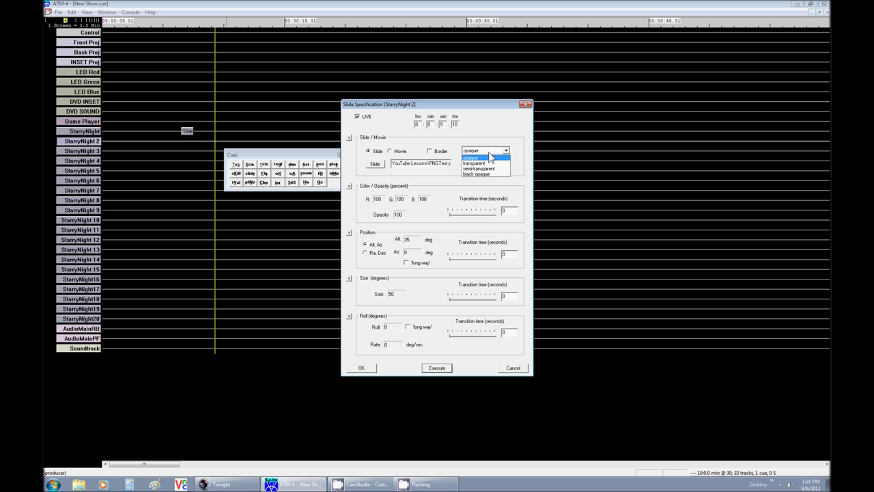
{"action": "left_click", "coordinate": [483, 174]}
{"action": "left_click", "coordinate": [437, 368]}
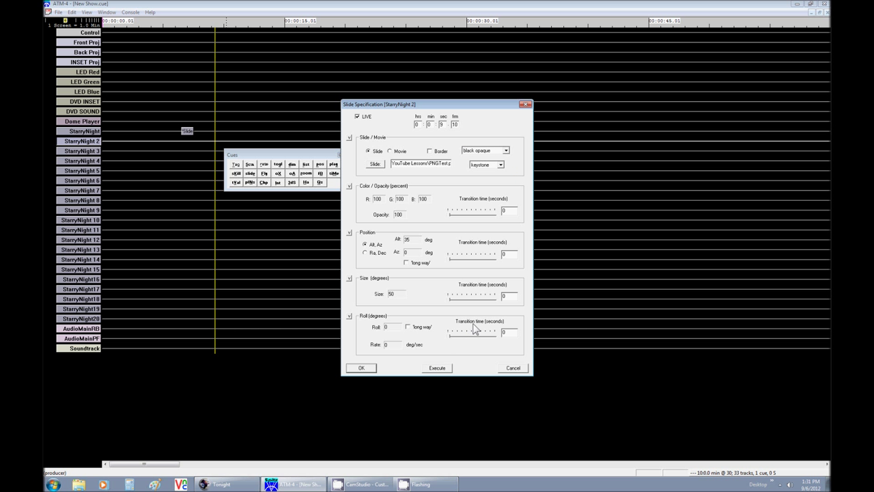
{"action": "left_click", "coordinate": [505, 151]}
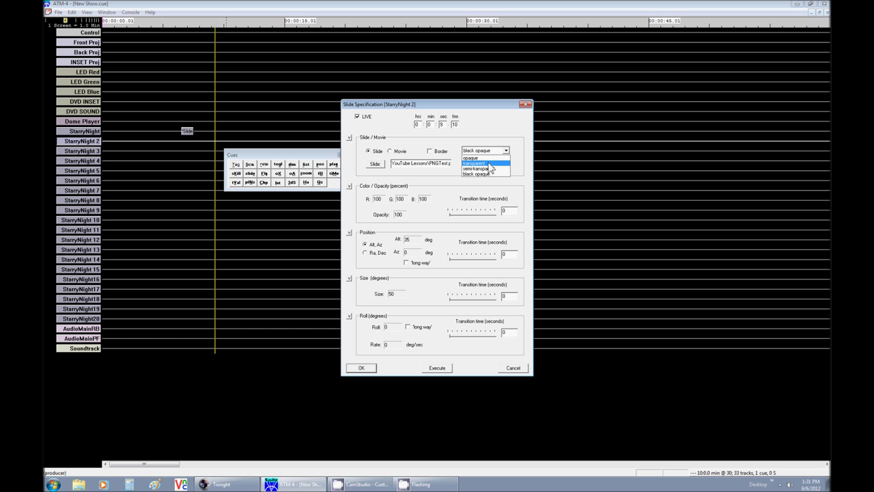
{"action": "left_click", "coordinate": [495, 163]}
{"action": "left_click", "coordinate": [437, 369]}
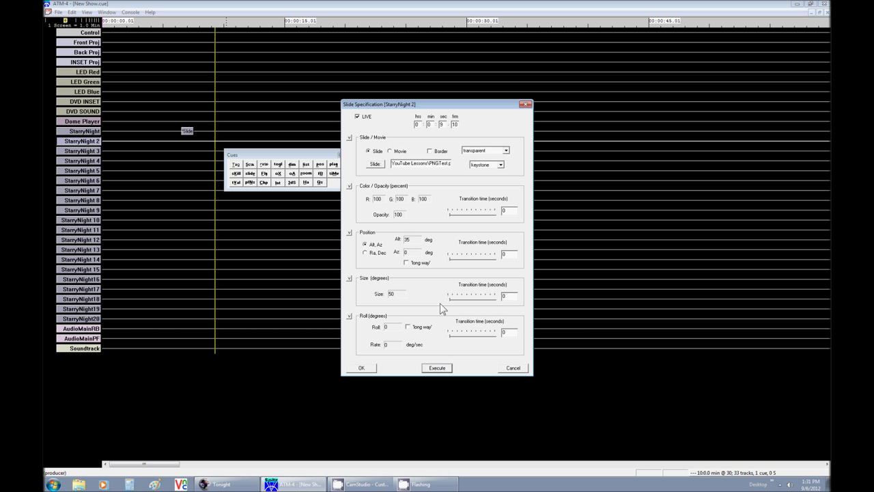
Set altitude 31 and roll 349, adjust red, then insert the PNGTest cue at 00:00:09.10
{"action": "double_click", "coordinate": [411, 240]}
{"action": "mouse_move", "coordinate": [386, 201]}
{"action": "left_mouse_down"}
{"action": "mouse_move", "coordinate": [332, 200]}
{"action": "mouse_move", "coordinate": [398, 208]}
{"action": "left_mouse_up"}
{"action": "left_click", "coordinate": [362, 368]}
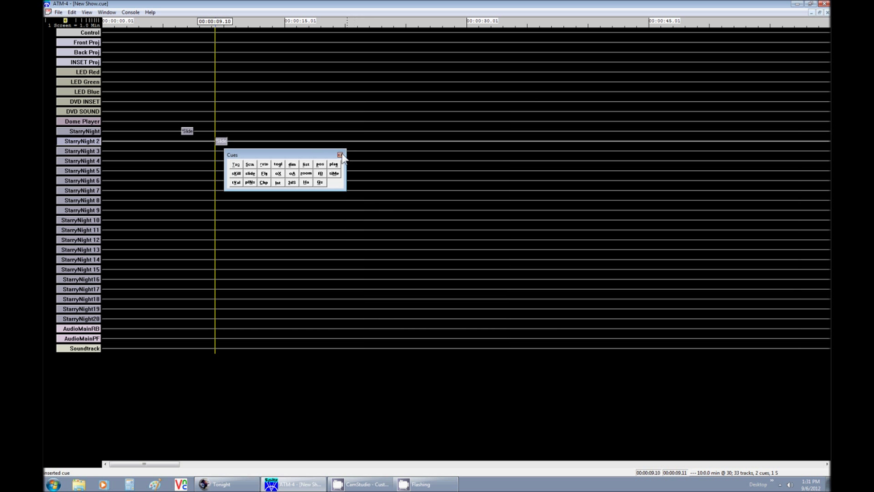
Create a new slide cue on StarryNight 3 at 12.05
{"action": "left_click", "coordinate": [340, 155]}
{"action": "left_click", "coordinate": [249, 146]}
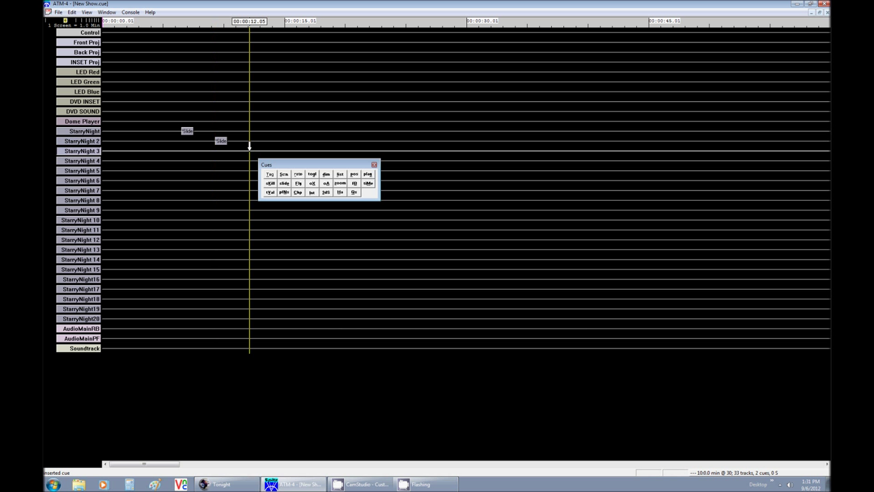
{"action": "left_click", "coordinate": [284, 183]}
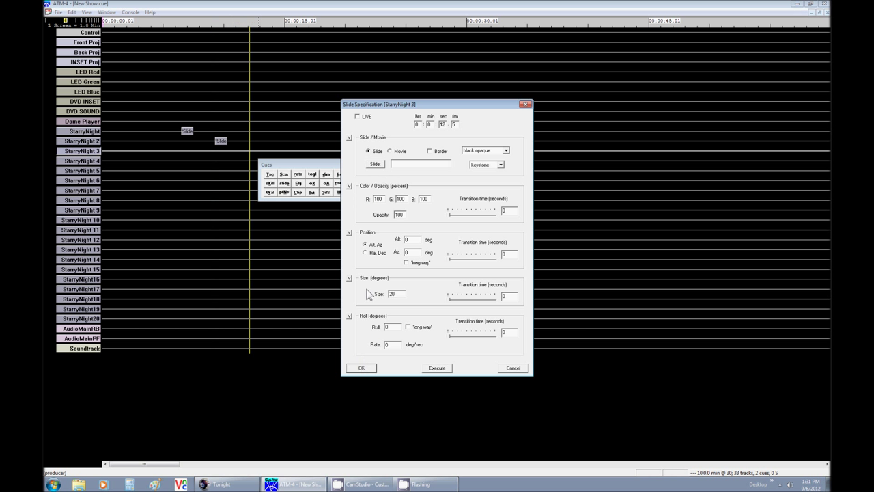
Load REDTest.png from YouTube Lessons, set it transparent, and show it live
{"action": "left_click", "coordinate": [375, 164]}
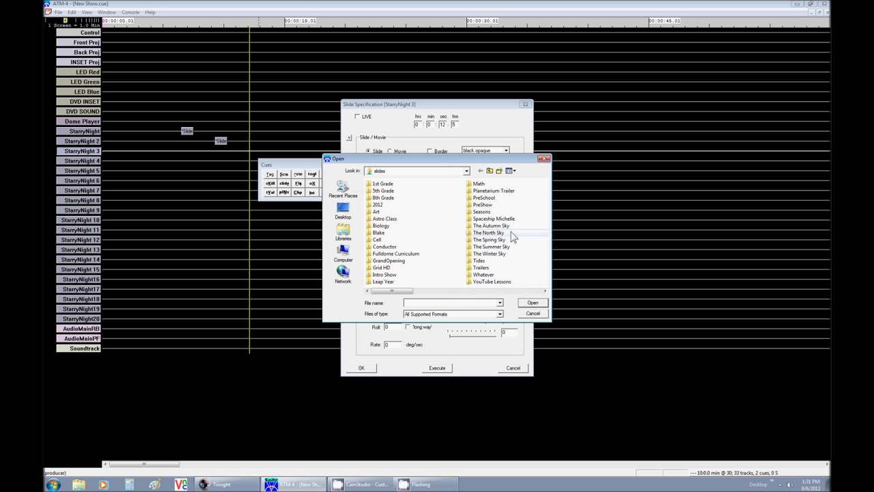
{"action": "double_click", "coordinate": [495, 281]}
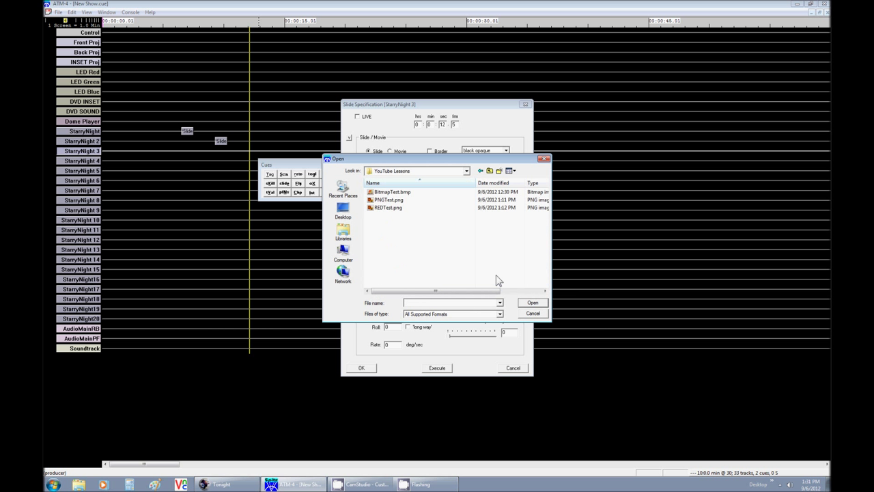
{"action": "double_click", "coordinate": [388, 207]}
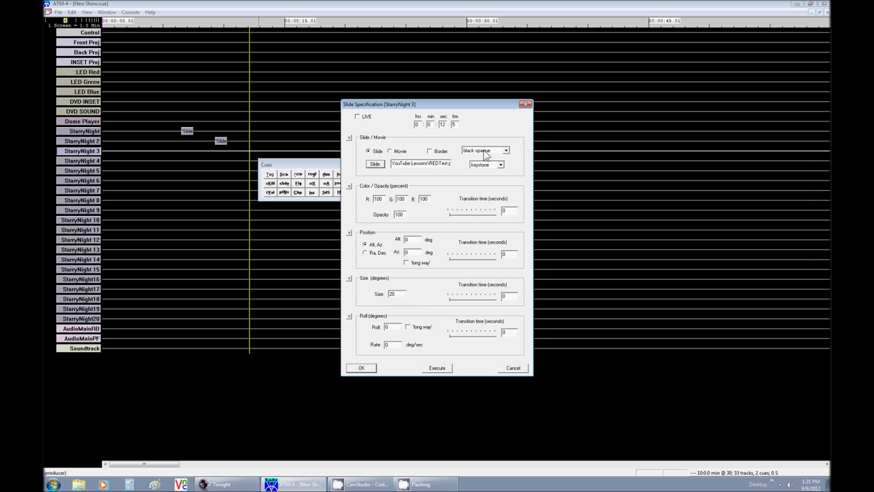
{"action": "left_click", "coordinate": [485, 152]}
{"action": "left_click", "coordinate": [483, 163]}
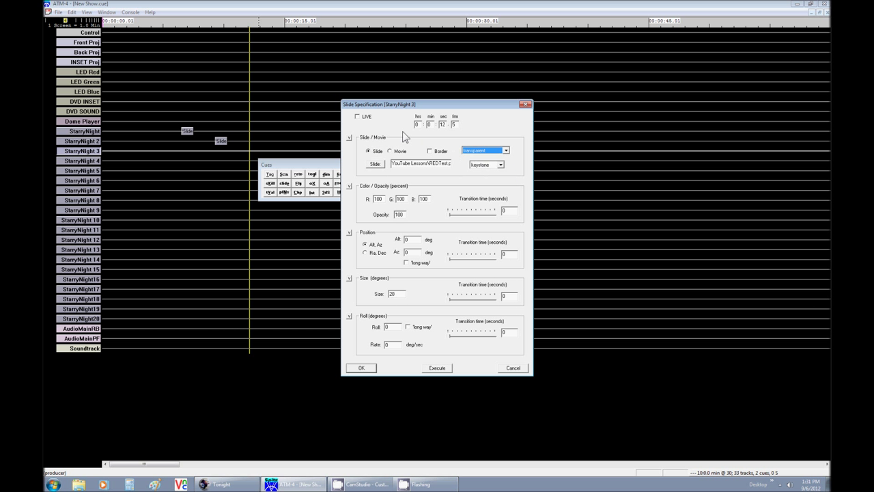
{"action": "left_click", "coordinate": [357, 117]}
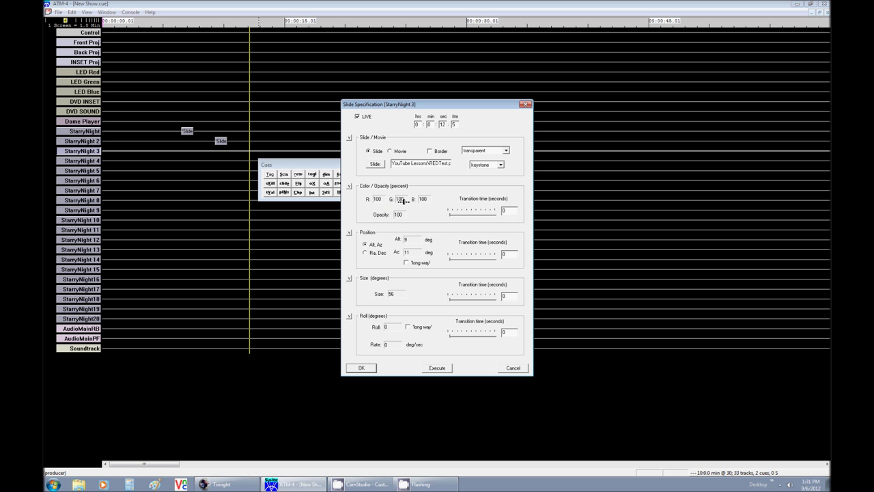
Try red 0 and 98, blue 0, green 0 then 100 on REDTest, then cancel the slide
{"action": "double_click", "coordinate": [378, 200]}
{"action": "type", "text": "0"}
{"action": "double_click", "coordinate": [379, 199]}
{"action": "type", "text": "98"}
{"action": "double_click", "coordinate": [421, 198]}
{"action": "type", "text": "0"}
{"action": "double_click", "coordinate": [398, 200]}
{"action": "type", "text": "0"}
{"action": "double_click", "coordinate": [398, 199]}
{"action": "type", "text": "100"}
{"action": "left_click", "coordinate": [520, 367]}
Reopen the StarryNight BitmapTest cue, show it live, and set blue to 0
{"action": "double_click", "coordinate": [187, 130]}
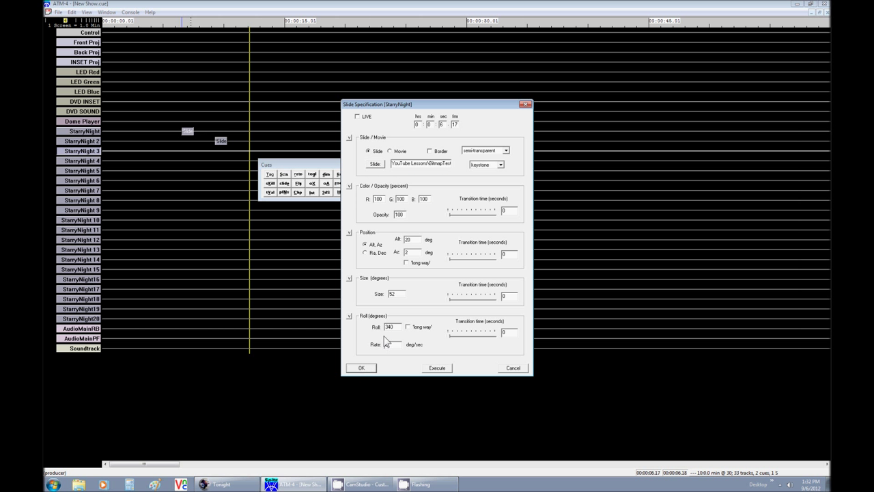
{"action": "left_click", "coordinate": [357, 117]}
{"action": "double_click", "coordinate": [421, 199]}
{"action": "type", "text": "0"}
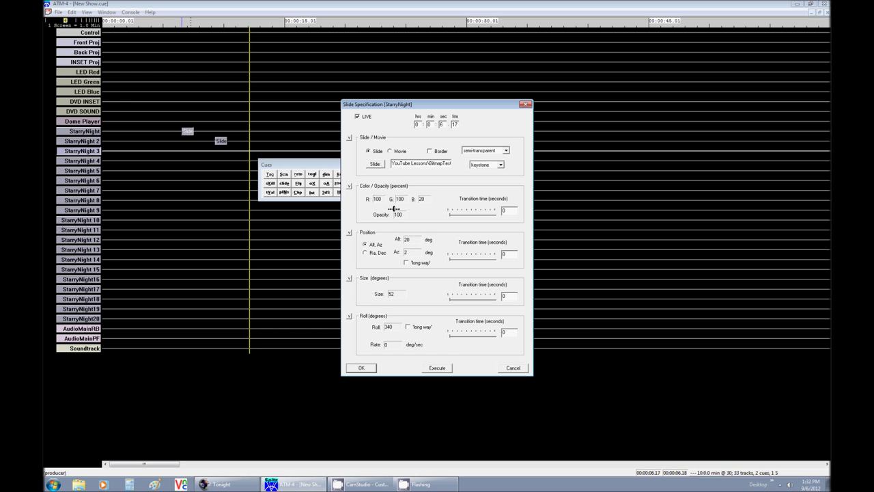